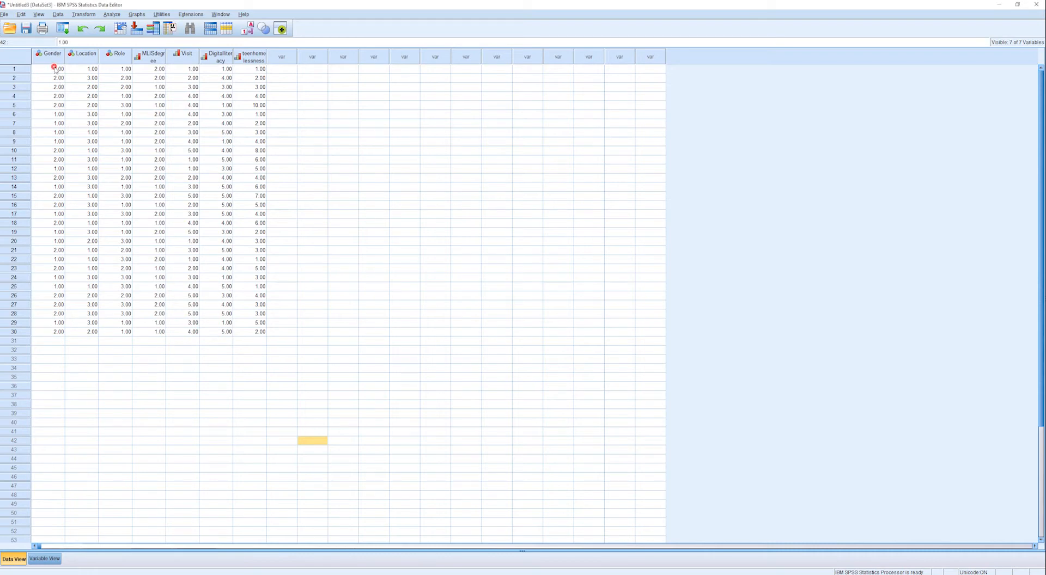
- Highlight the data of the Gender, Location and Role columns, and the data of the four survey-question columns from MLISdegree to teenhomelessness
left_click_drag(57, 69, 124, 323)
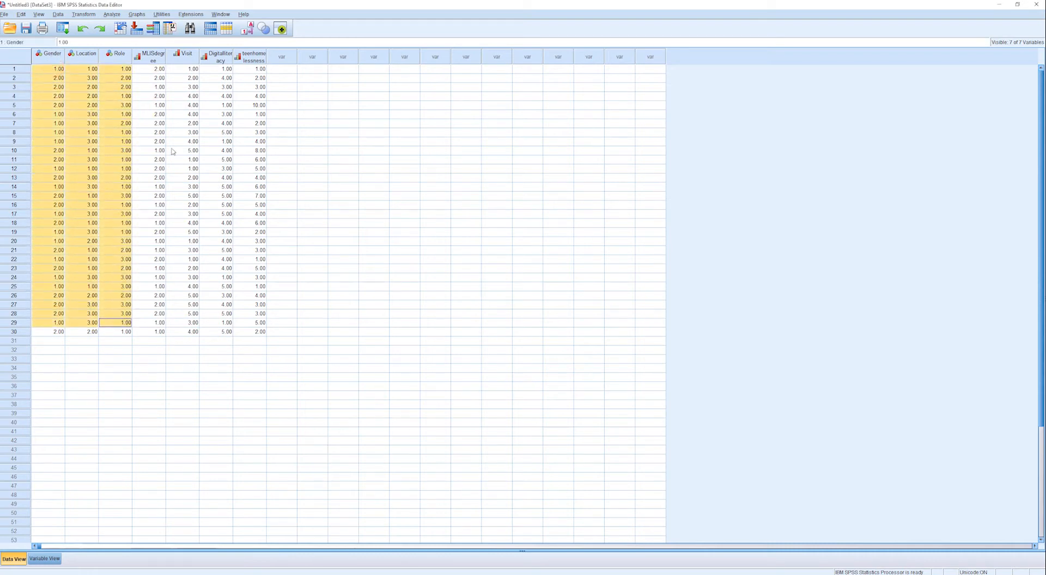
left_click_drag(152, 69, 265, 336)
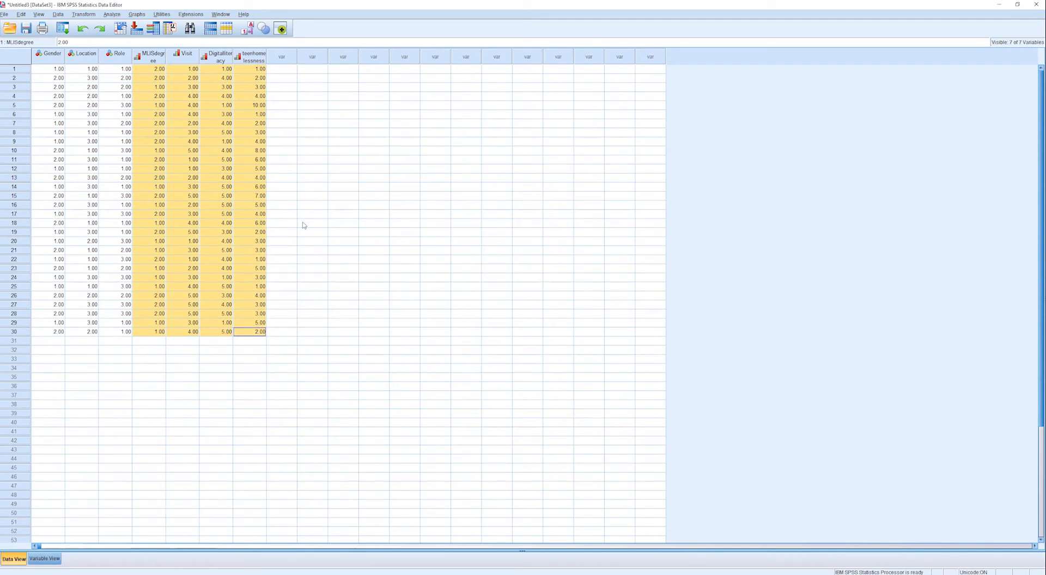
left_click(312, 205)
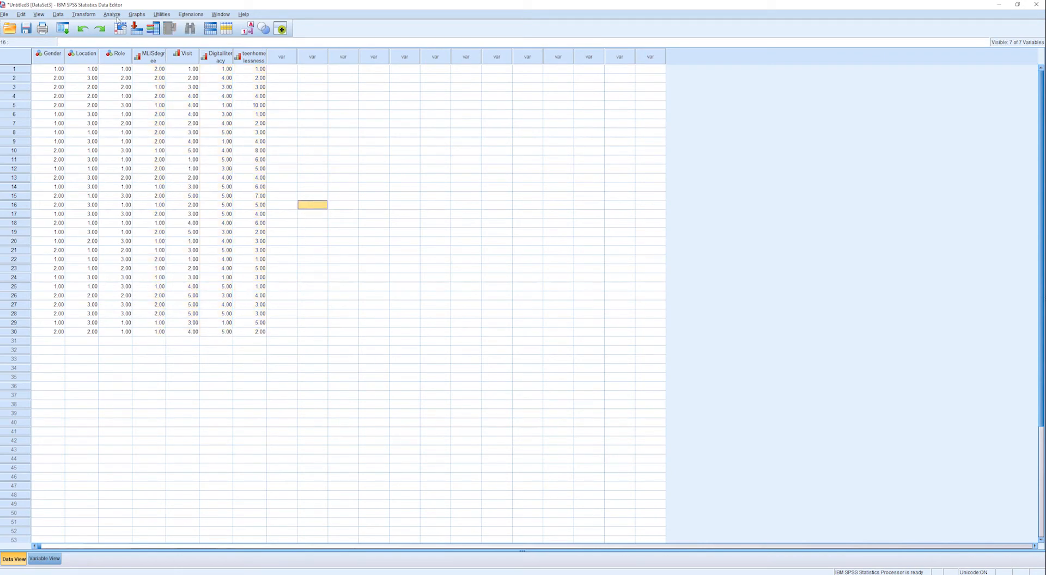
- Start a Frequencies analysis and add all seven variables, from Gender to the teen homelessness scale question, to it
left_click(112, 14)
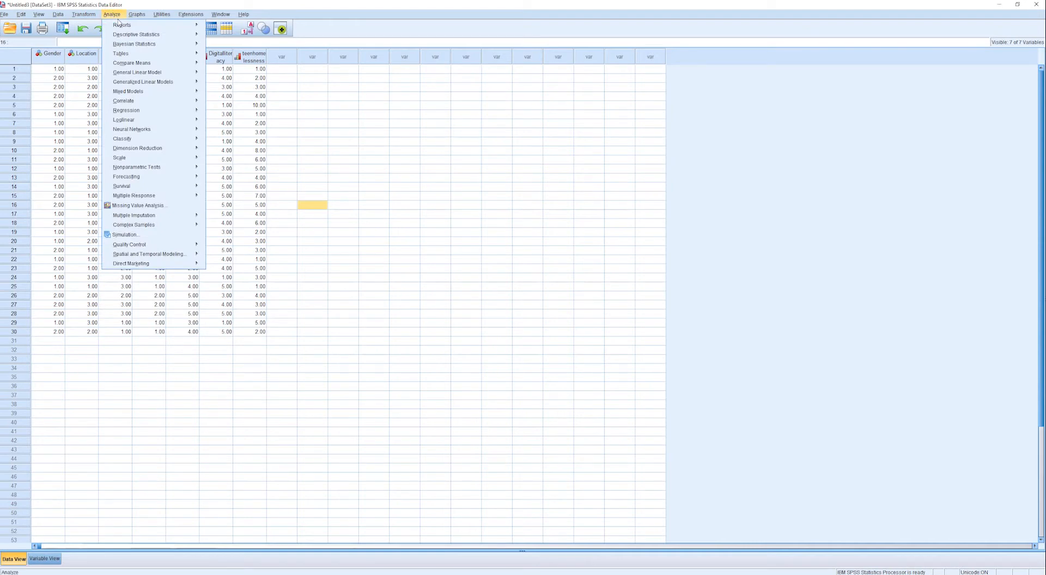
mouse_move(124, 37)
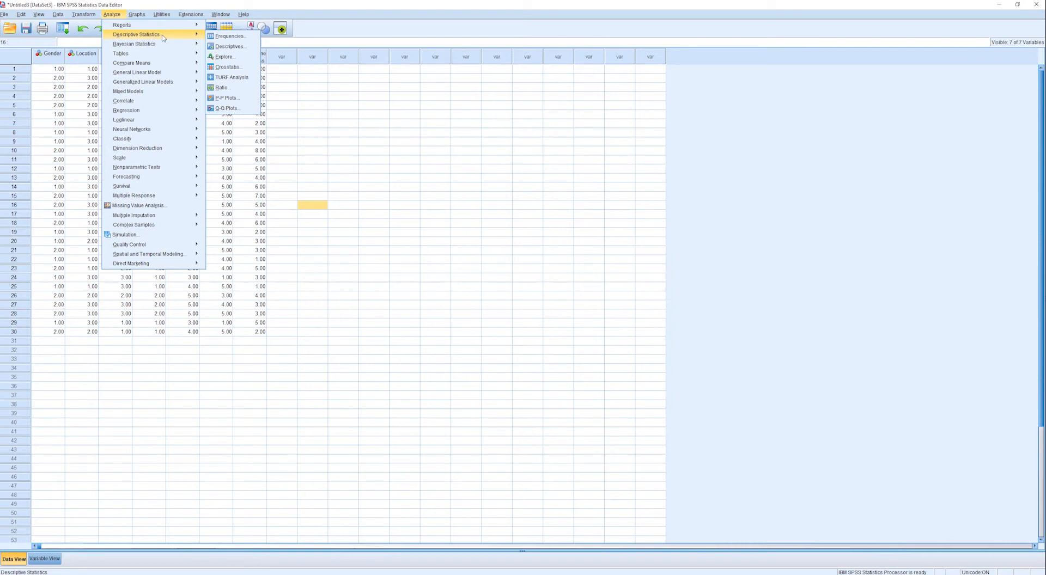
left_click(242, 37)
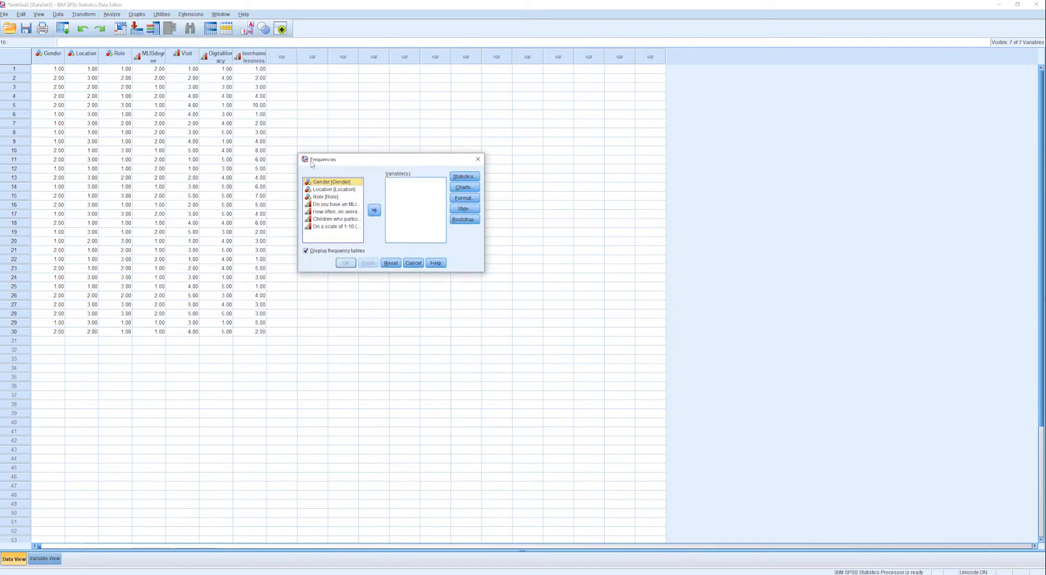
left_click(343, 227, "shift")
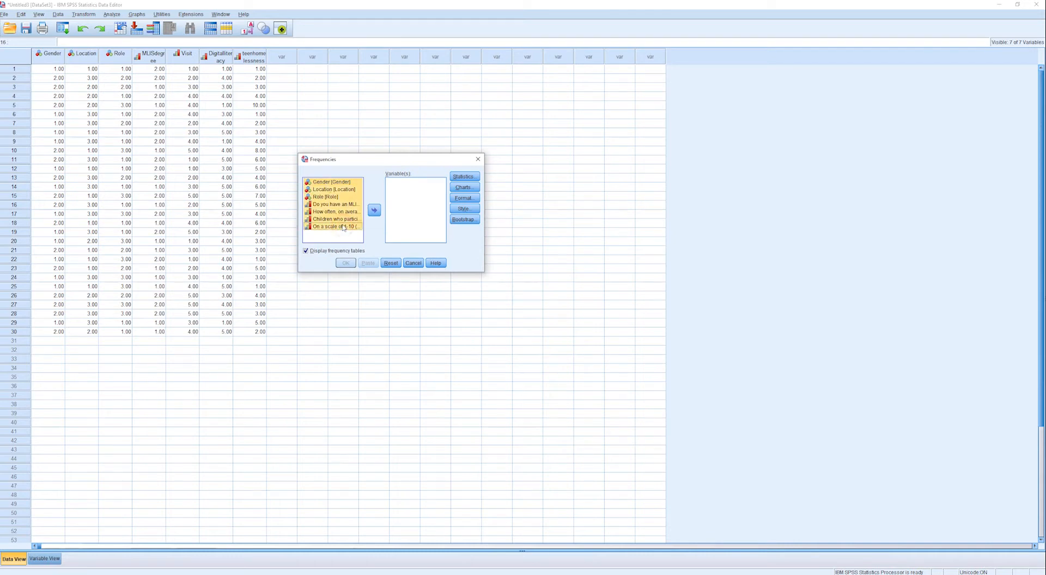
left_click(374, 211)
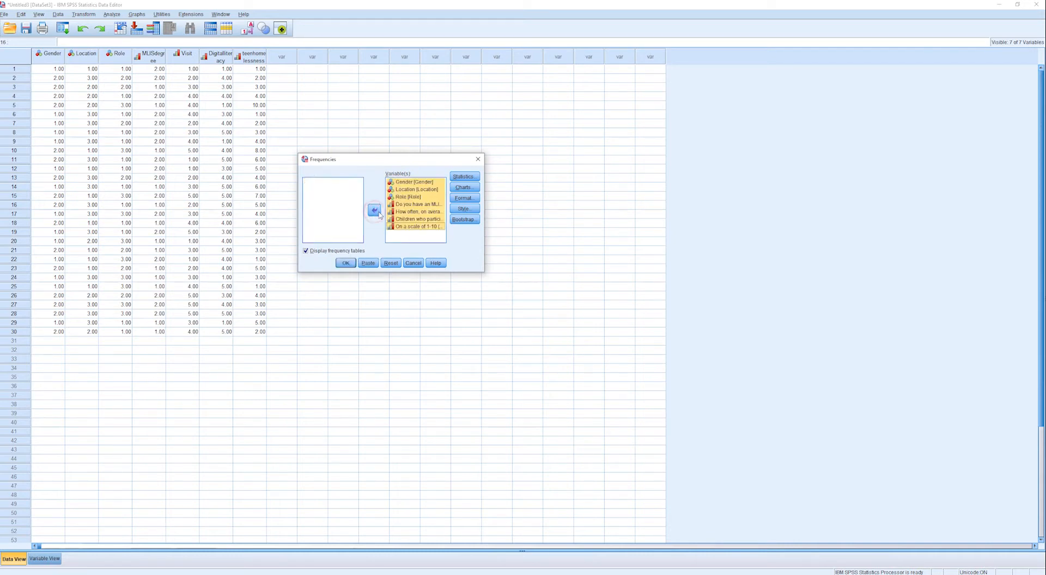
- Include the mean, median, mode and sum in the Frequencies statistics and run the analysis
left_click(465, 177)
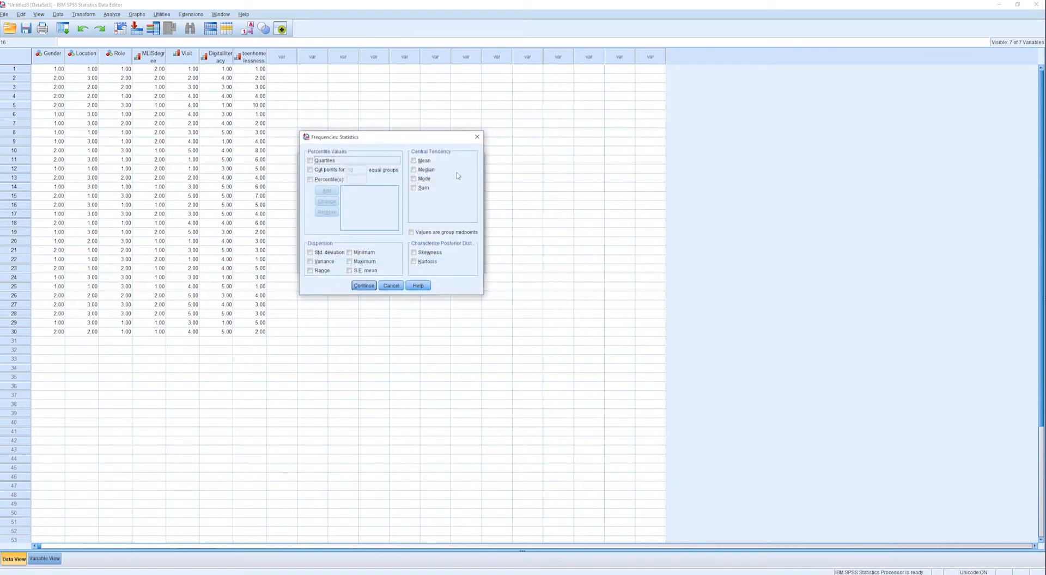
left_click(427, 164)
left_click(428, 171)
left_click(424, 180)
left_click(421, 188)
left_click(365, 285)
left_click(345, 264)
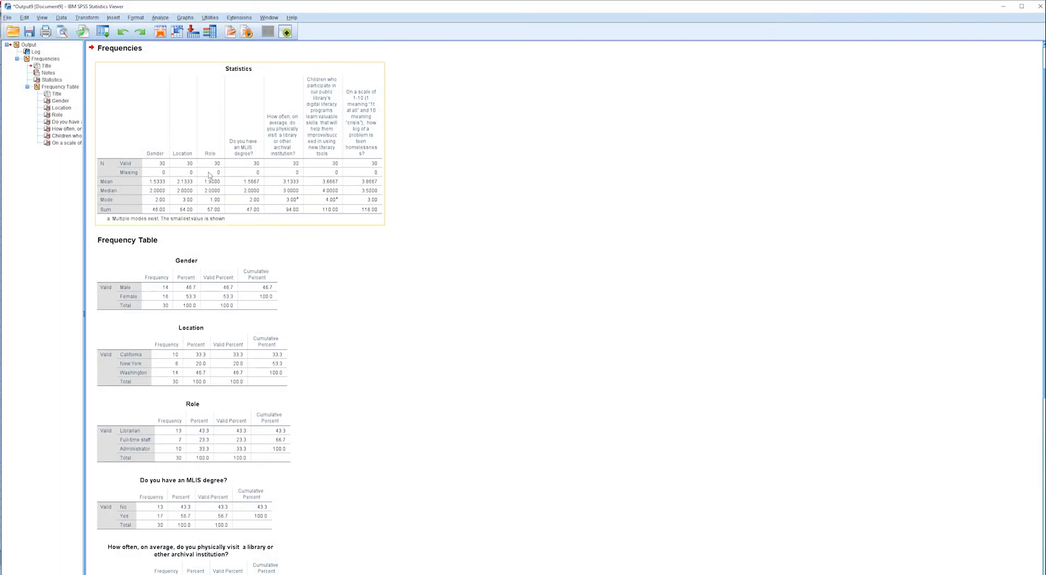
- Restore the output viewer from full screen and reposition its window over the data editor
double_click(268, 8)
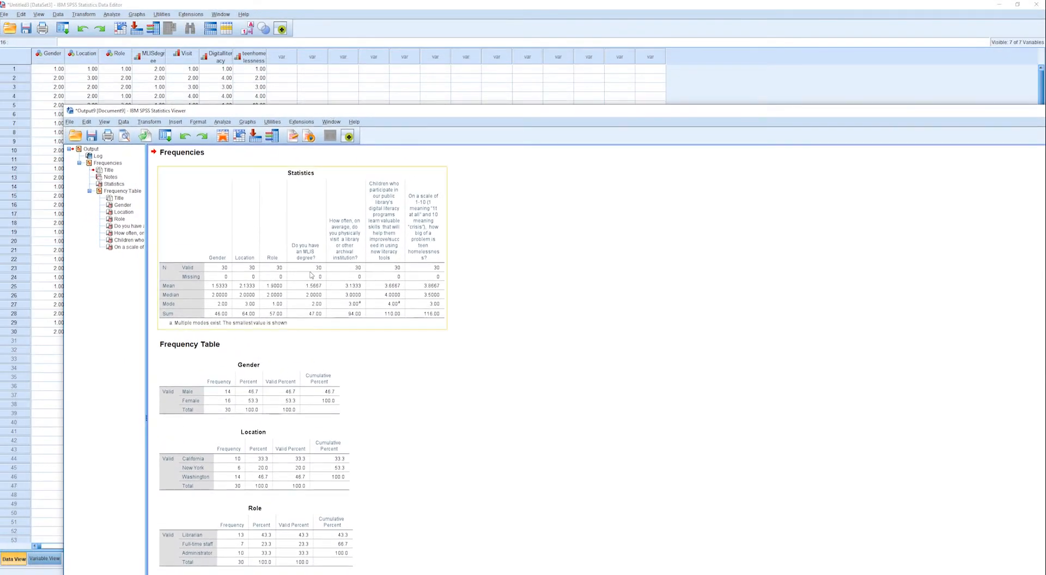
left_click(303, 77)
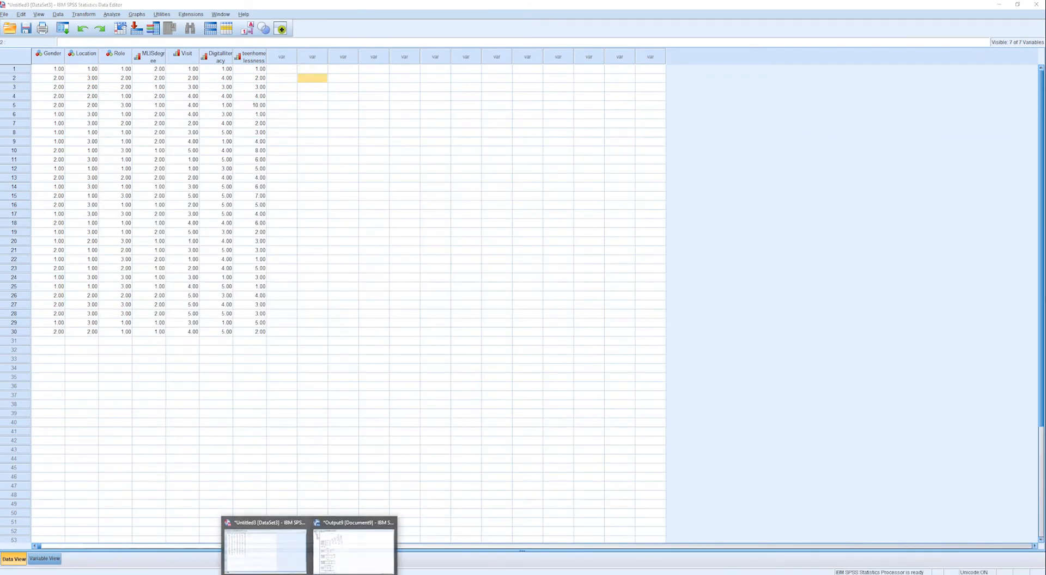
left_click(345, 545)
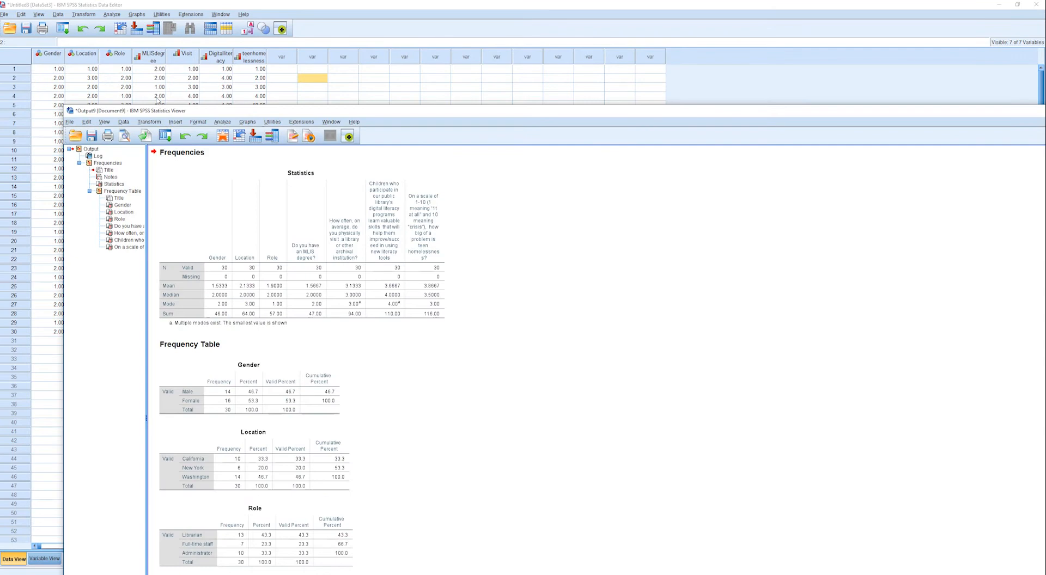
double_click(244, 107)
double_click(193, 14)
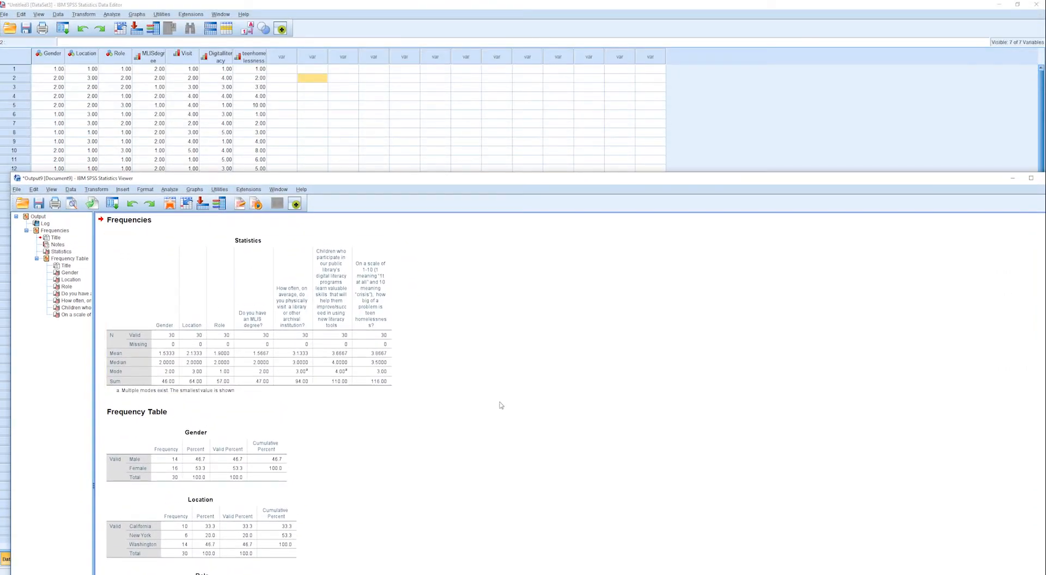
left_click_drag(527, 412, 525, 383)
left_click_drag(464, 177, 464, 31)
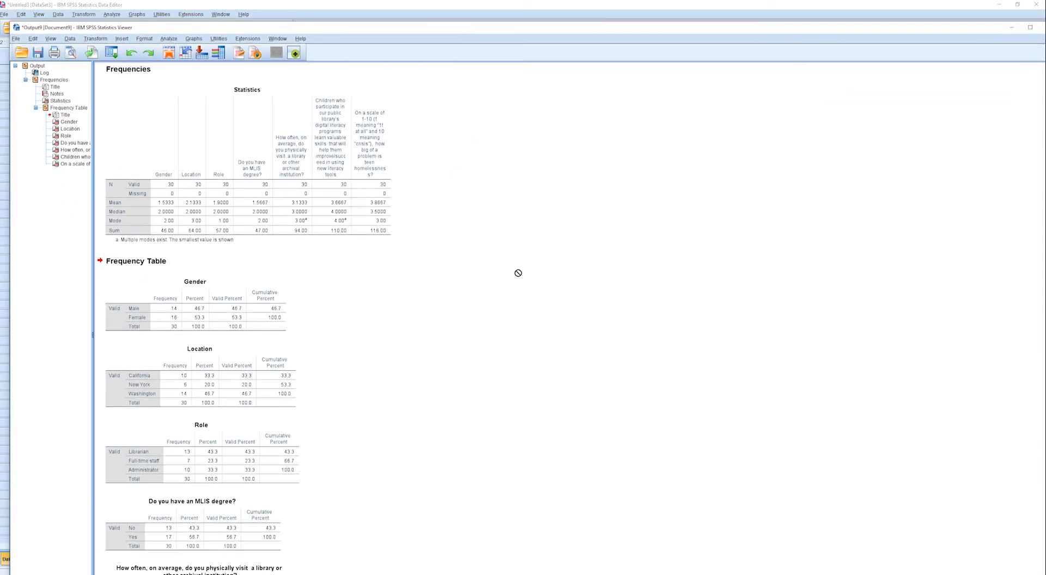
- Examine the Statistics summary table and the frequency tables of all variables in the output
left_click(375, 264)
left_click_drag(376, 264, 415, 321)
left_click(339, 198)
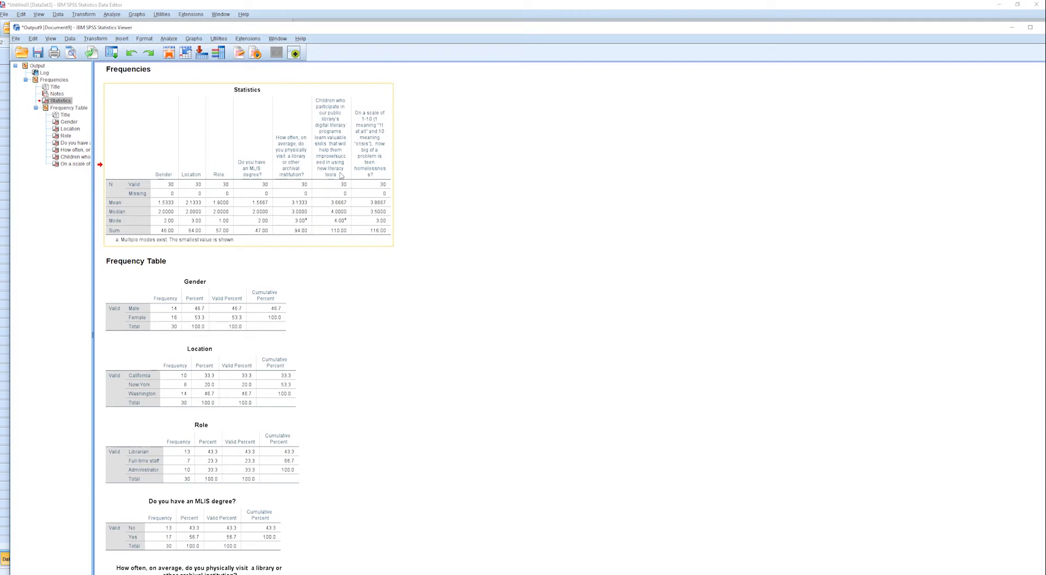
right_click(341, 180)
left_click(352, 188)
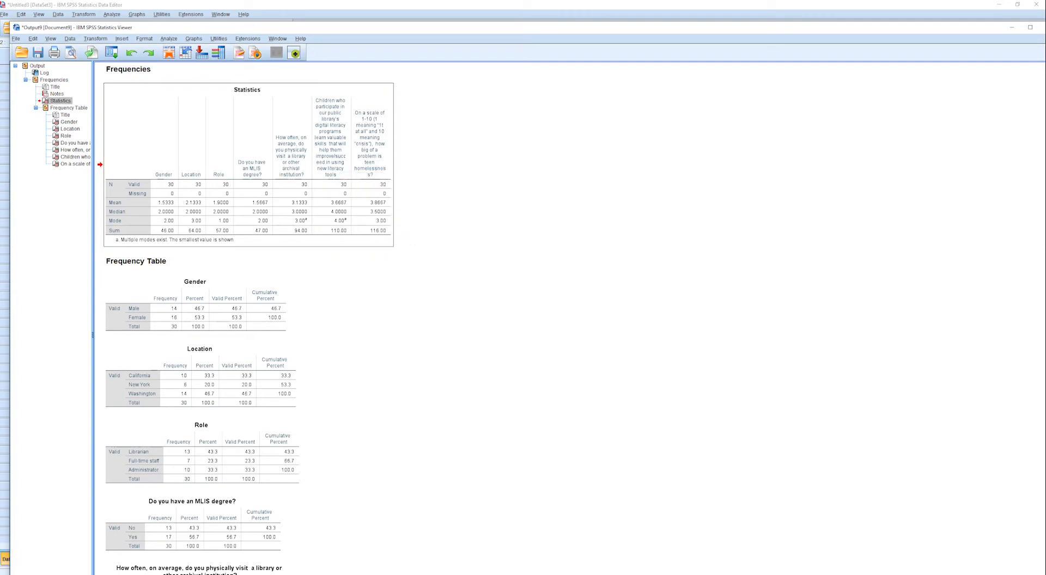
left_click(449, 264)
left_click_drag(450, 265, 181, 196)
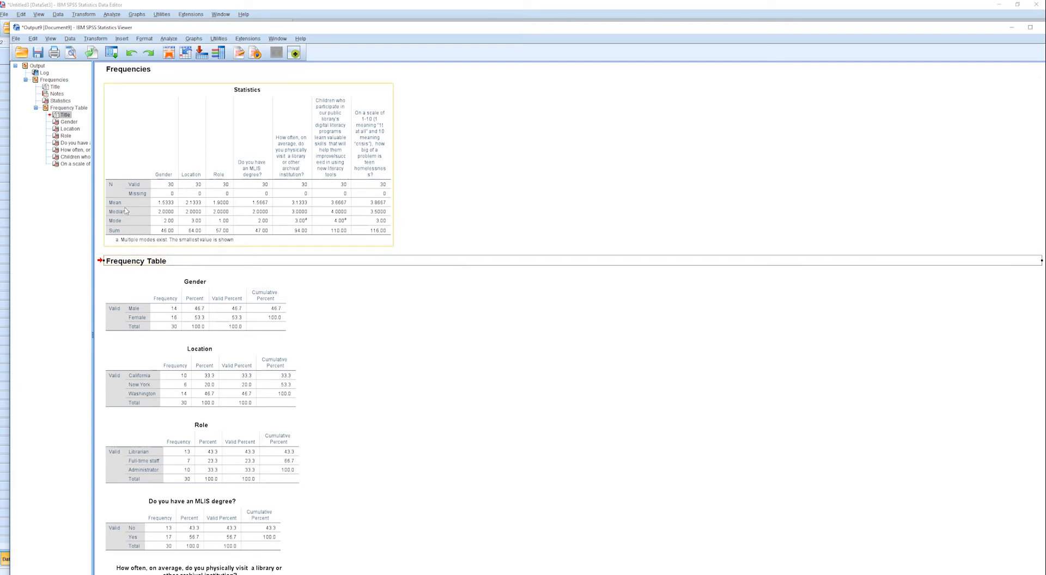
left_click_drag(121, 206, 335, 191)
scroll(199, 300, "down", 2)
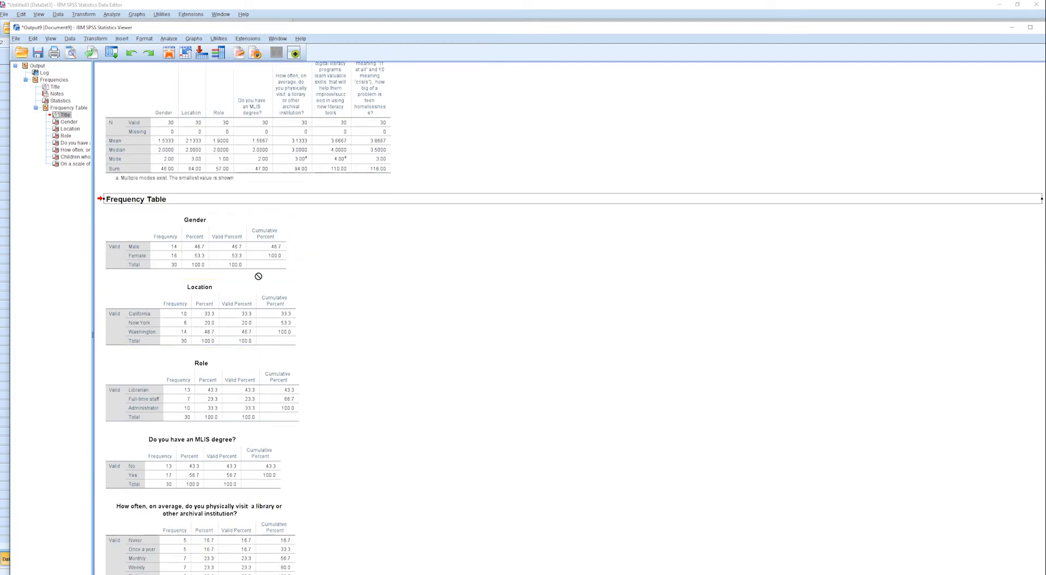
left_click(199, 234)
mouse_move(200, 246)
left_mouse_down()
mouse_move(357, 264)
mouse_move(205, 257)
mouse_move(201, 235)
left_mouse_up()
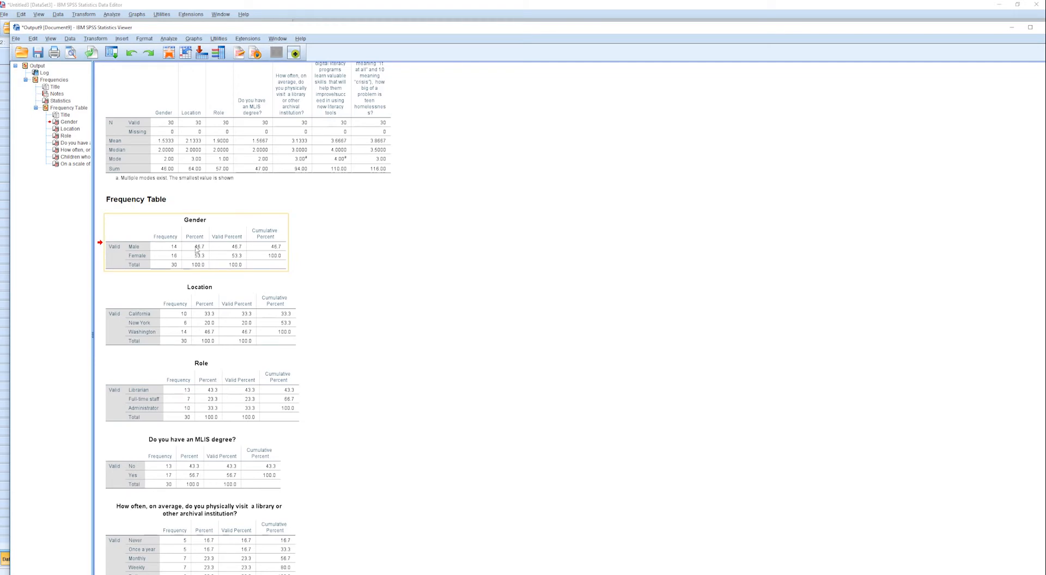
scroll(202, 266, "down", 2)
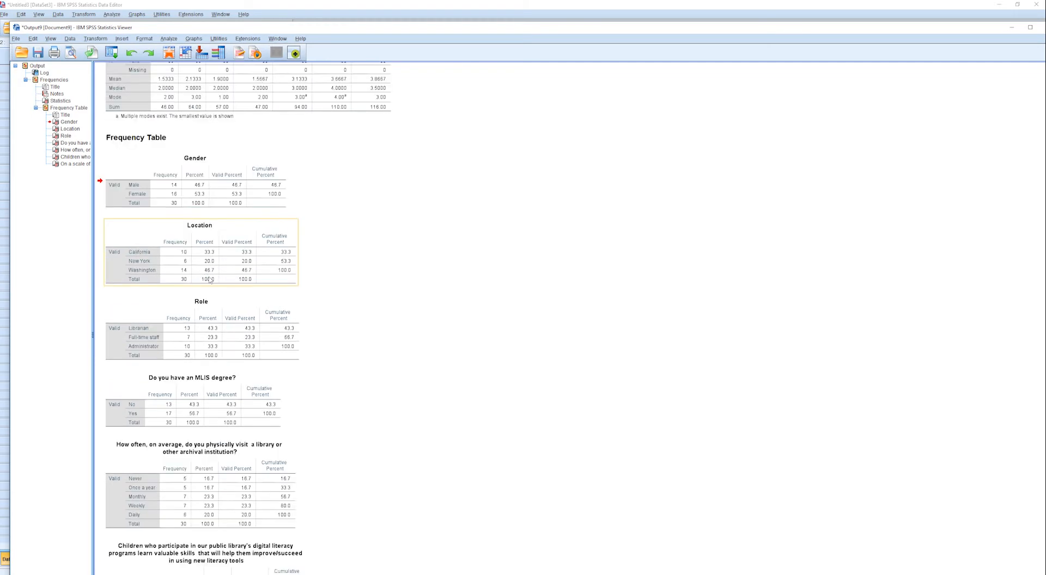
scroll(219, 278, "down", 5)
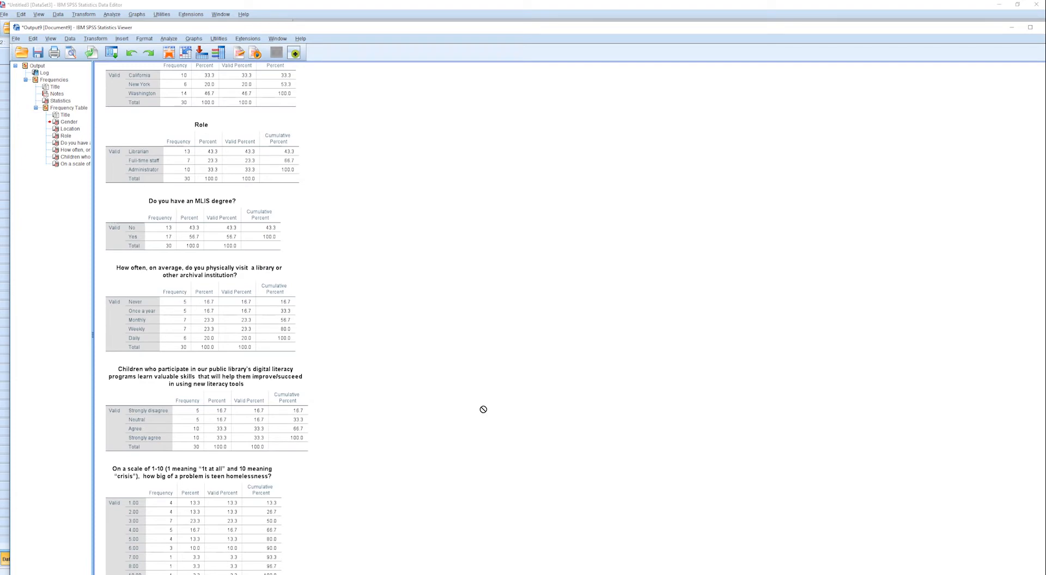
- Return to the data editor and start a Means comparison with Gender, Location and Role as independent variables
left_click(207, 8)
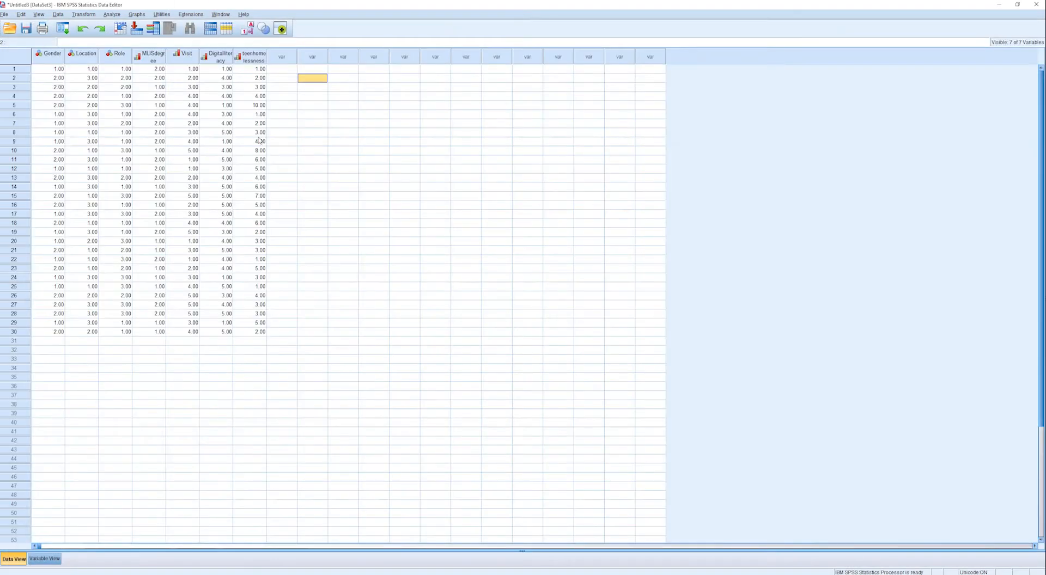
left_click(115, 17)
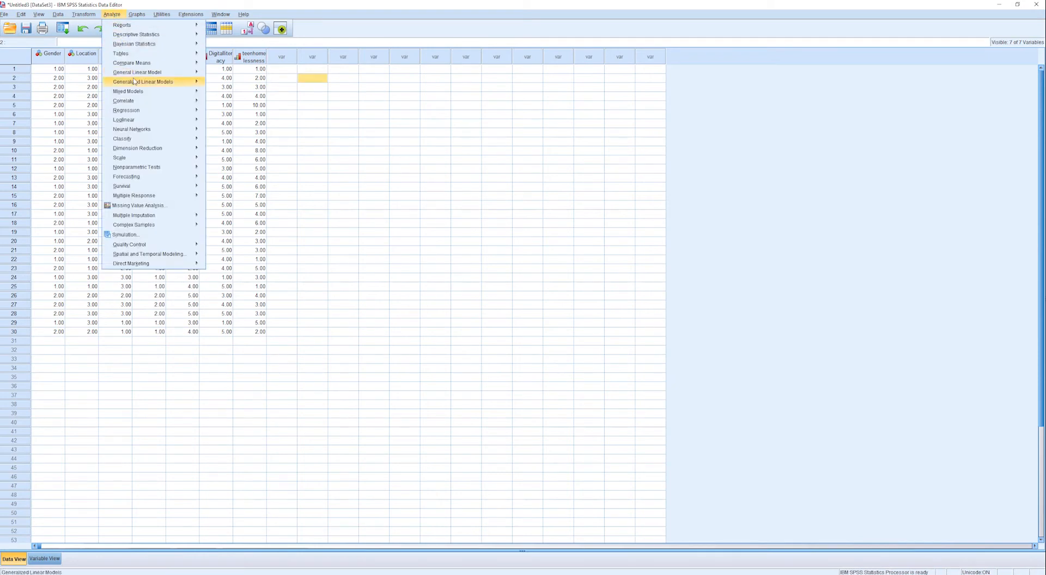
mouse_move(134, 82)
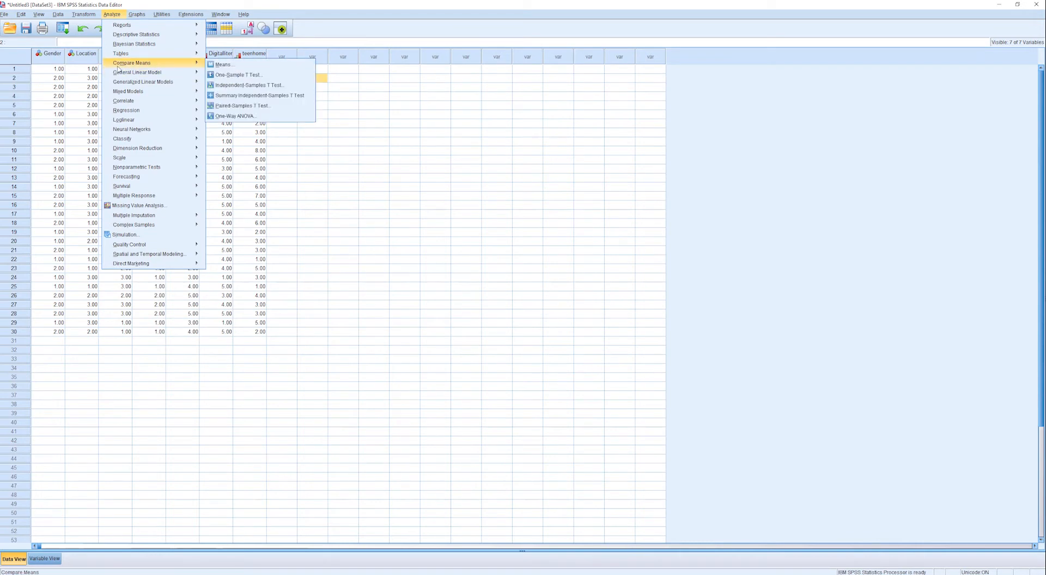
mouse_move(202, 75)
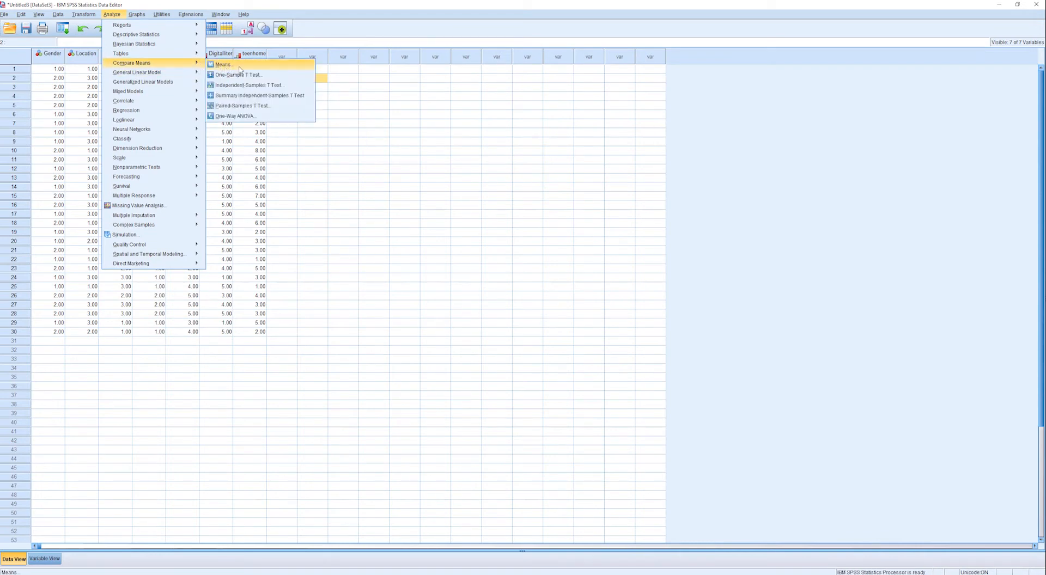
left_click(239, 65)
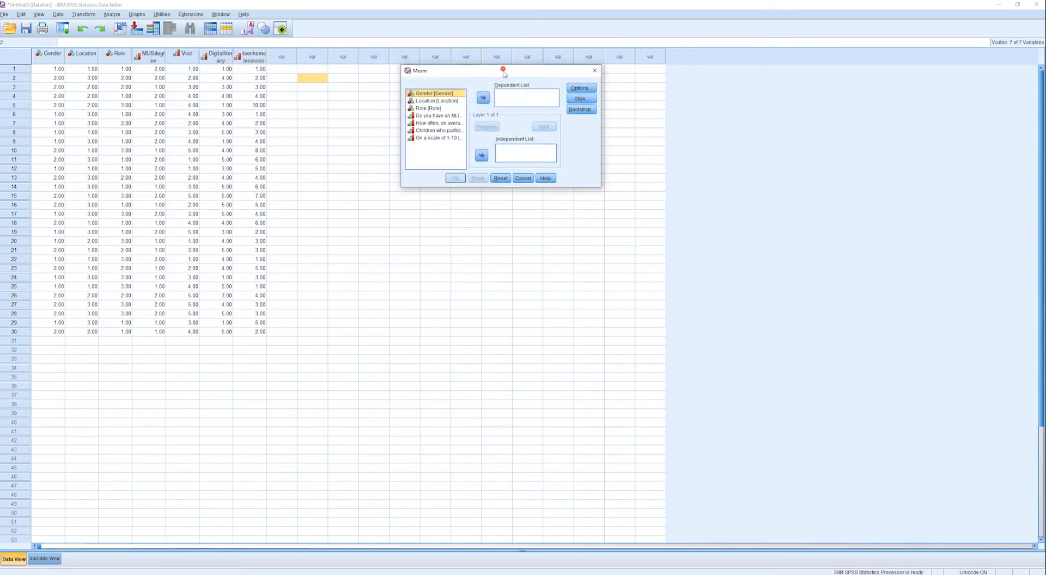
left_click_drag(502, 70, 352, 163)
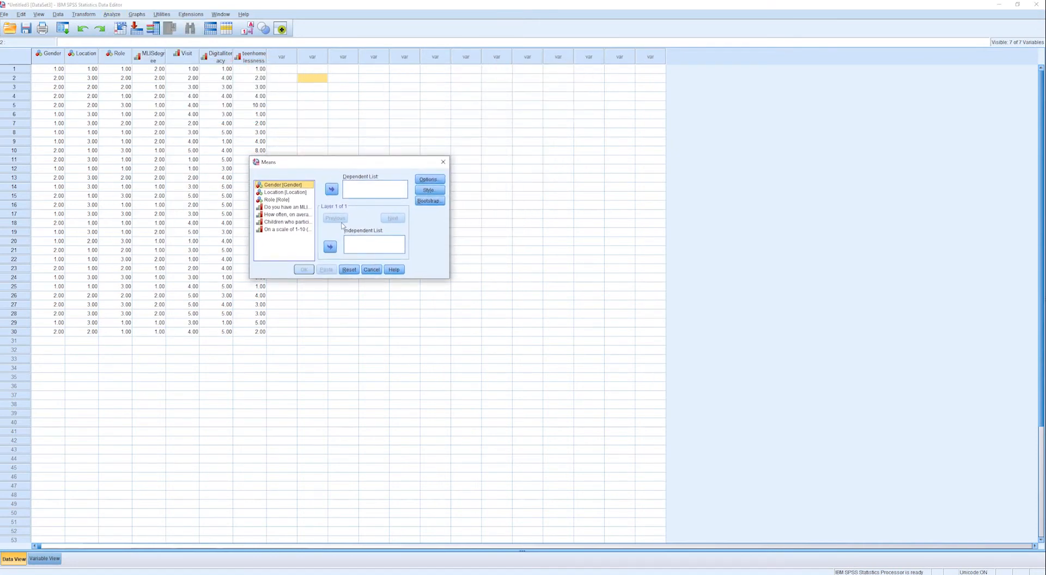
left_click(284, 200)
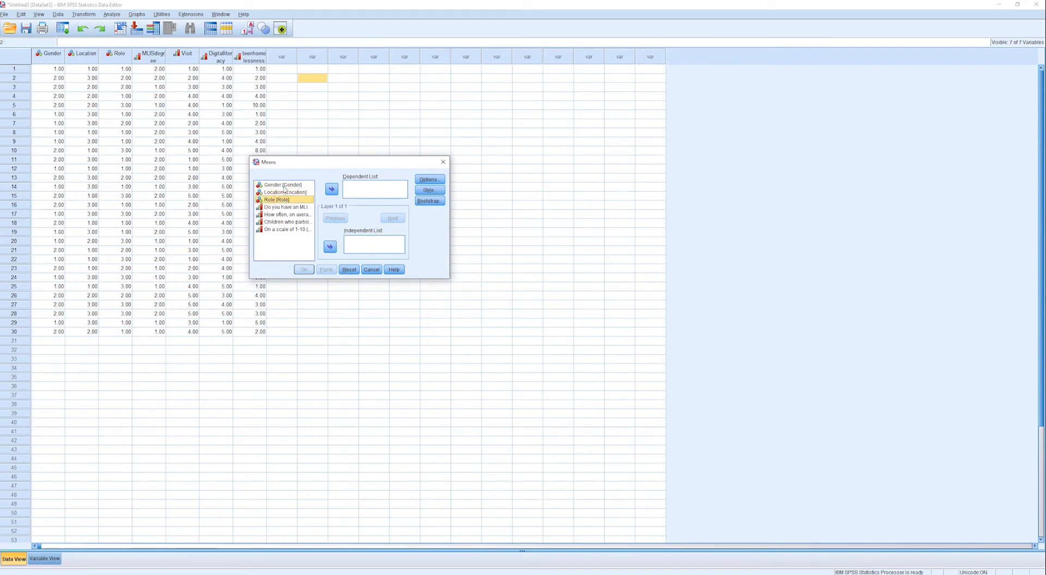
left_click_drag(284, 185, 293, 197)
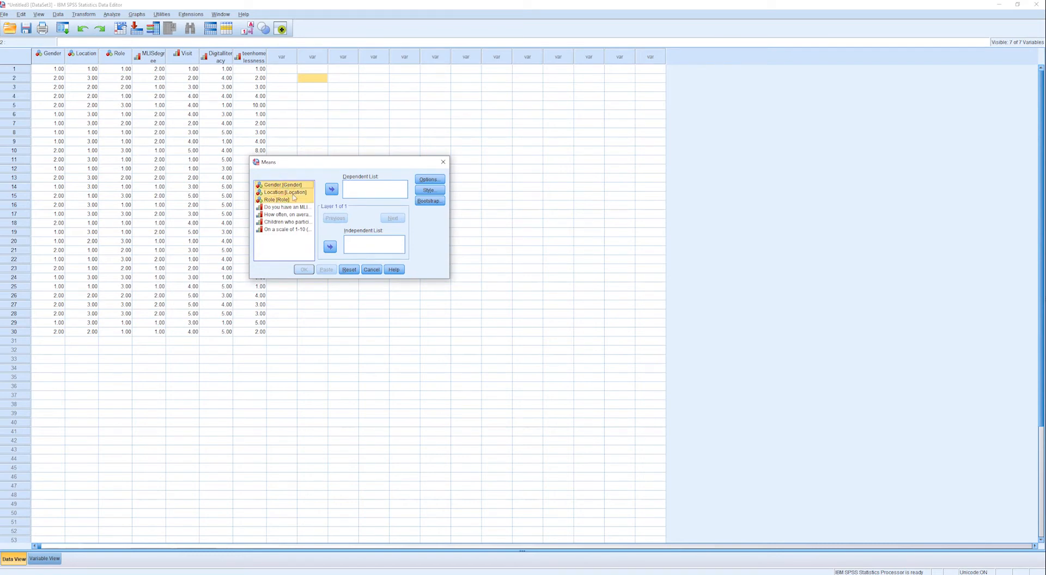
left_click(330, 247)
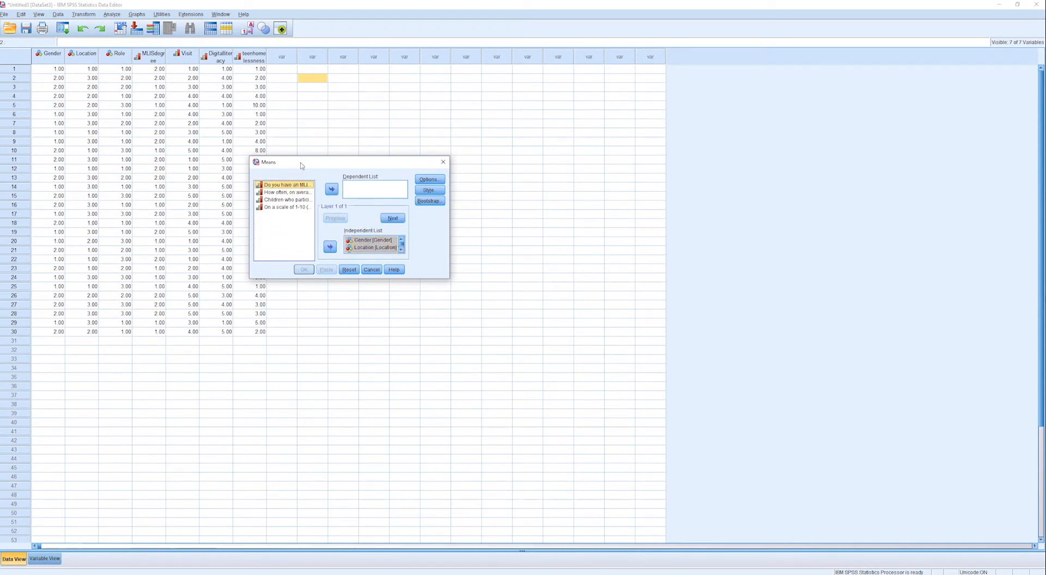
- Add the MLIS degree, library visit, digital literacy and teen homelessness questions as dependent variables of the Means comparison
left_click(293, 209, "ctrl")
left_click(293, 193, "shift")
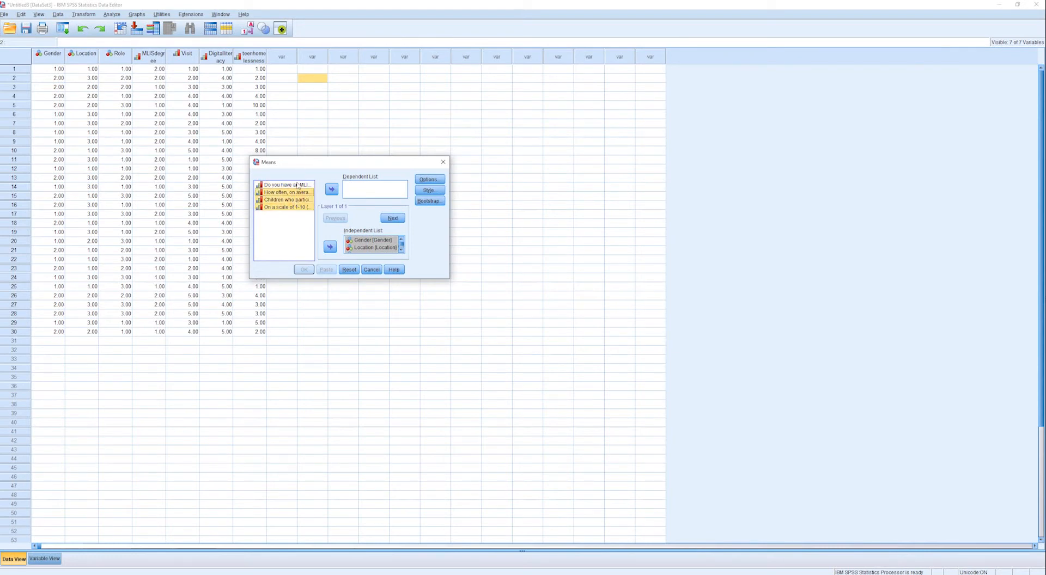
left_click(298, 185, "ctrl")
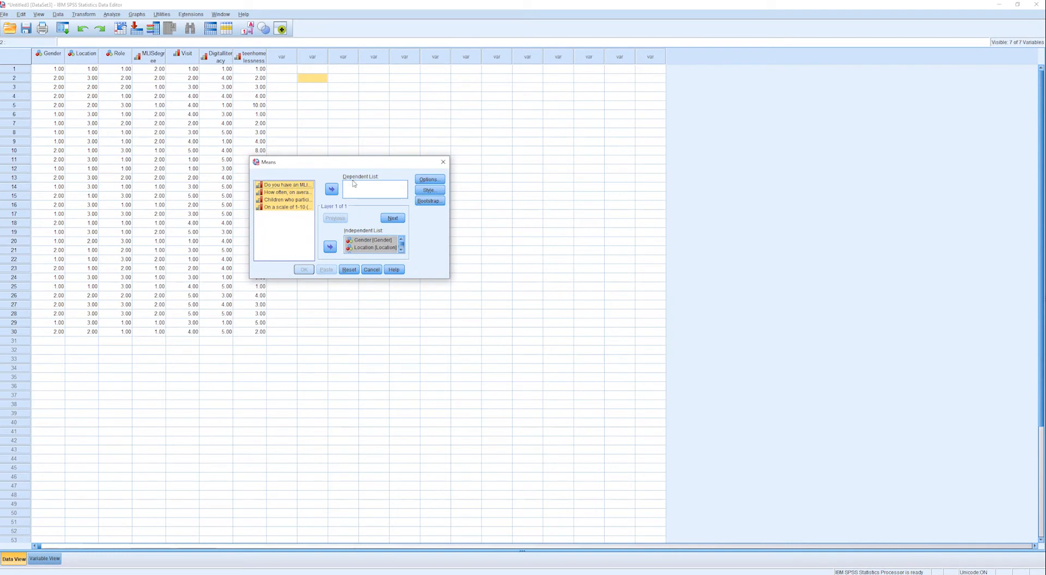
left_click(331, 190)
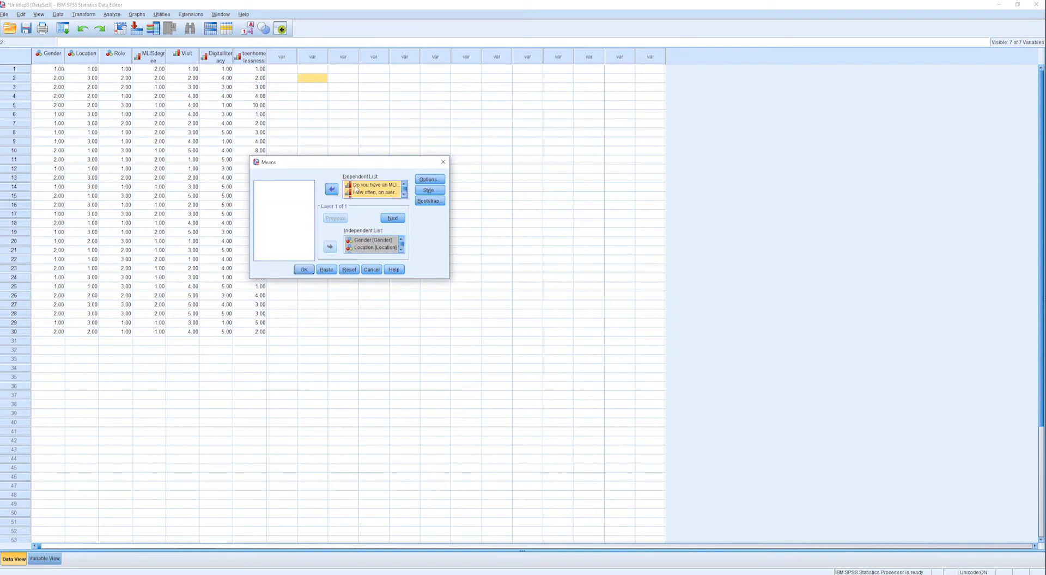
- Remove Number of Cases and Standard Deviation from the cell statistics, leaving only Mean, and run the Means comparison
left_click(430, 179)
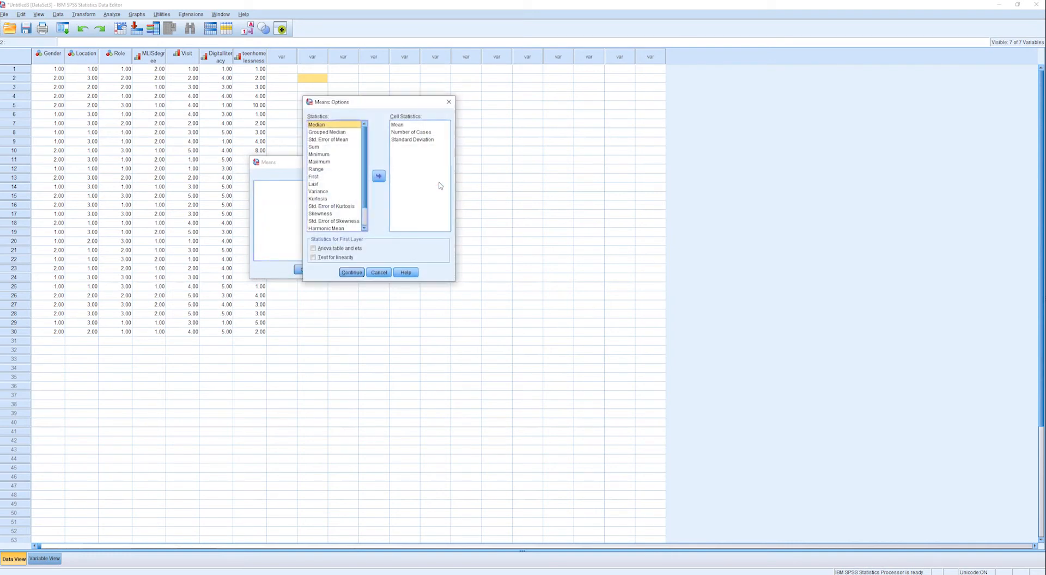
left_click(417, 125)
left_click(418, 133)
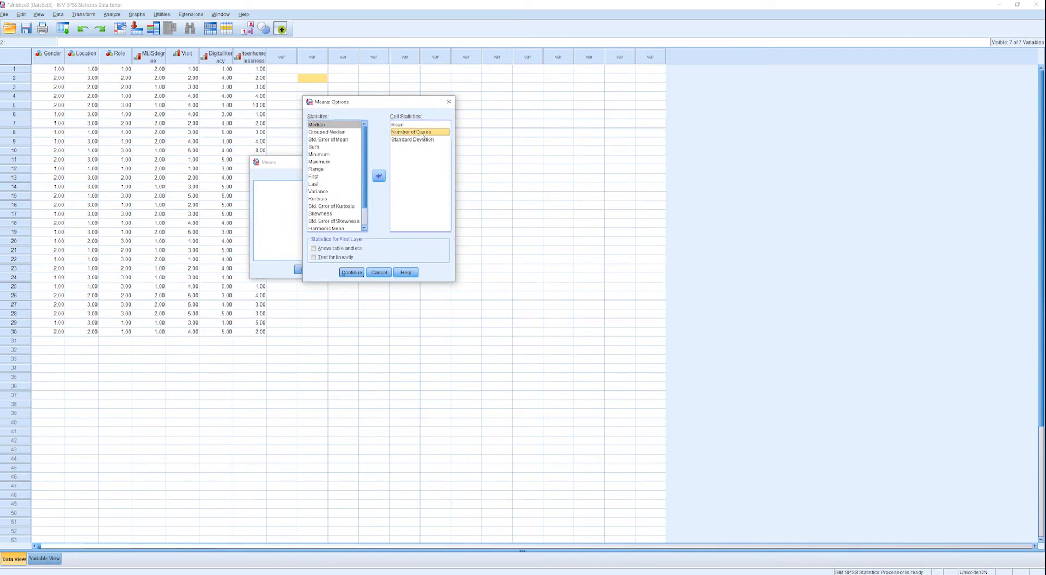
left_click(378, 176)
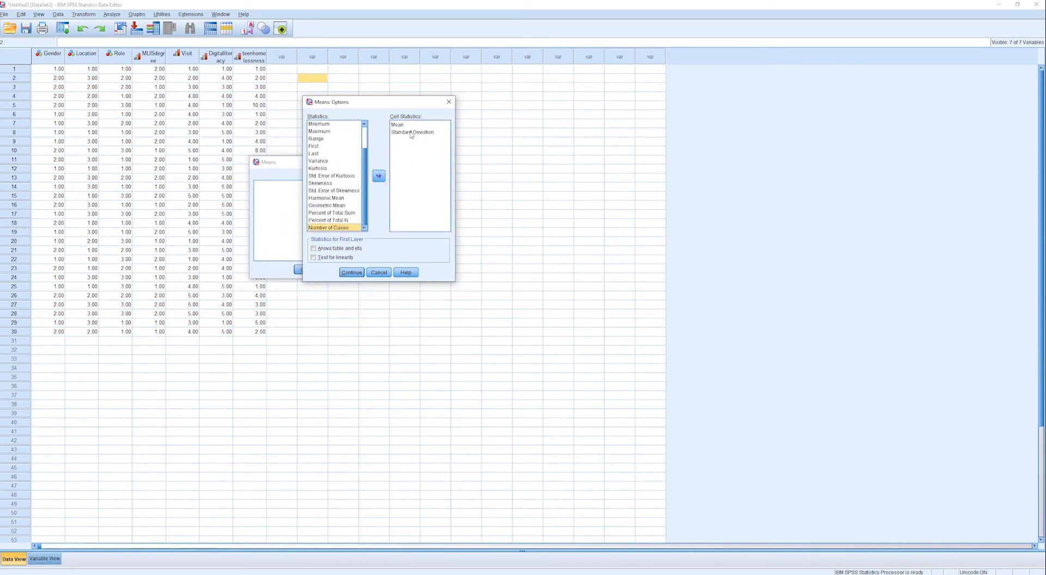
left_click(411, 133)
left_click(379, 176)
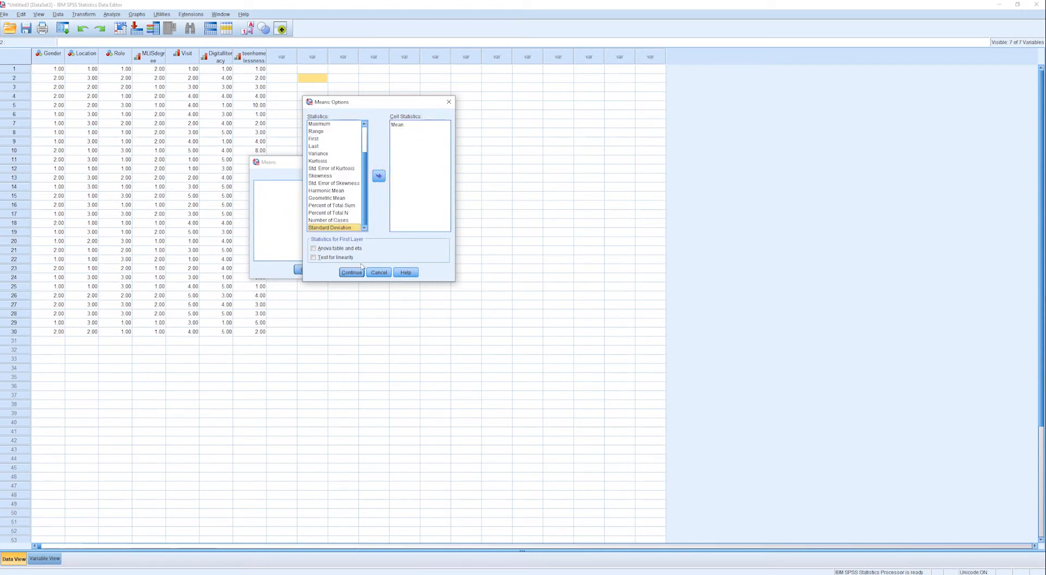
left_click(358, 272)
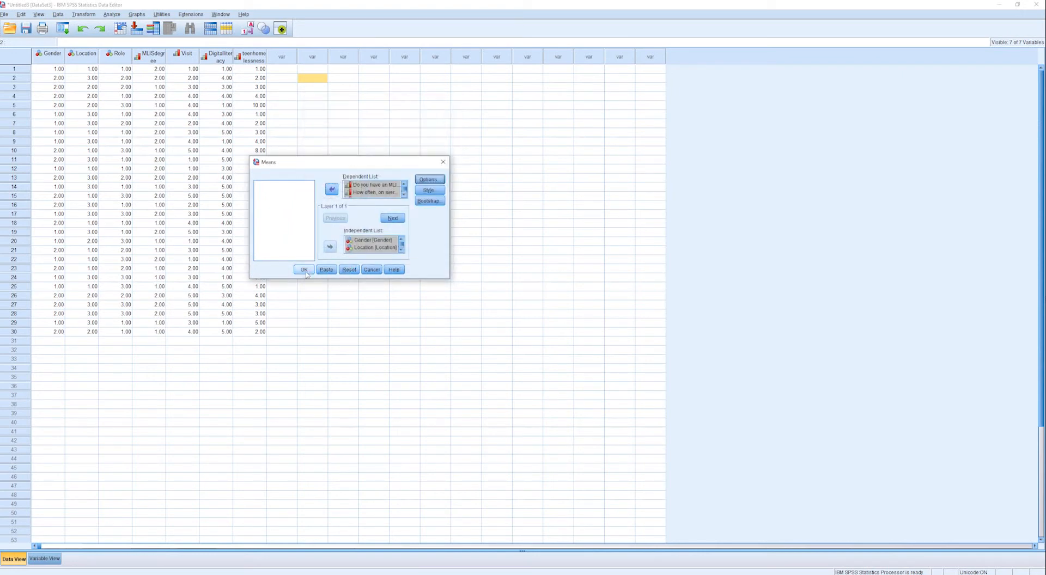
left_click(304, 270)
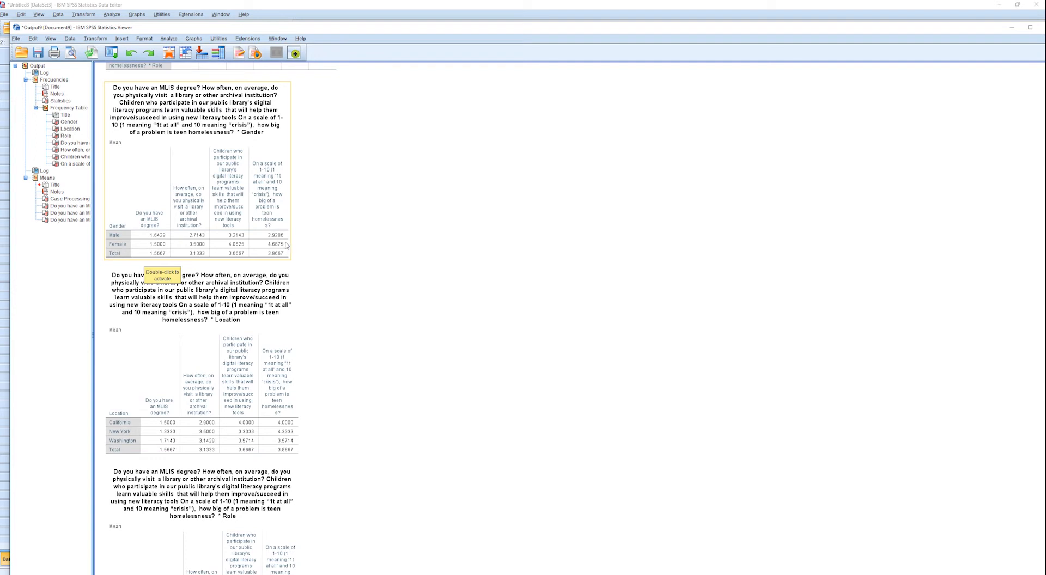
- Examine the mean tables of the survey questions by Gender, Location and Role in the output
left_click(278, 382)
scroll(278, 381, "down", 1)
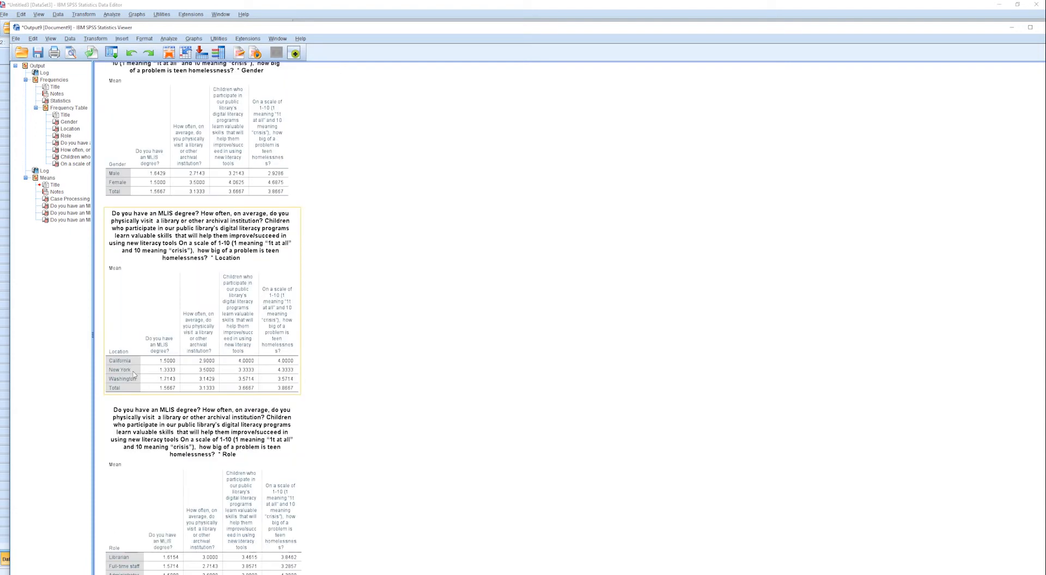
left_click(126, 563)
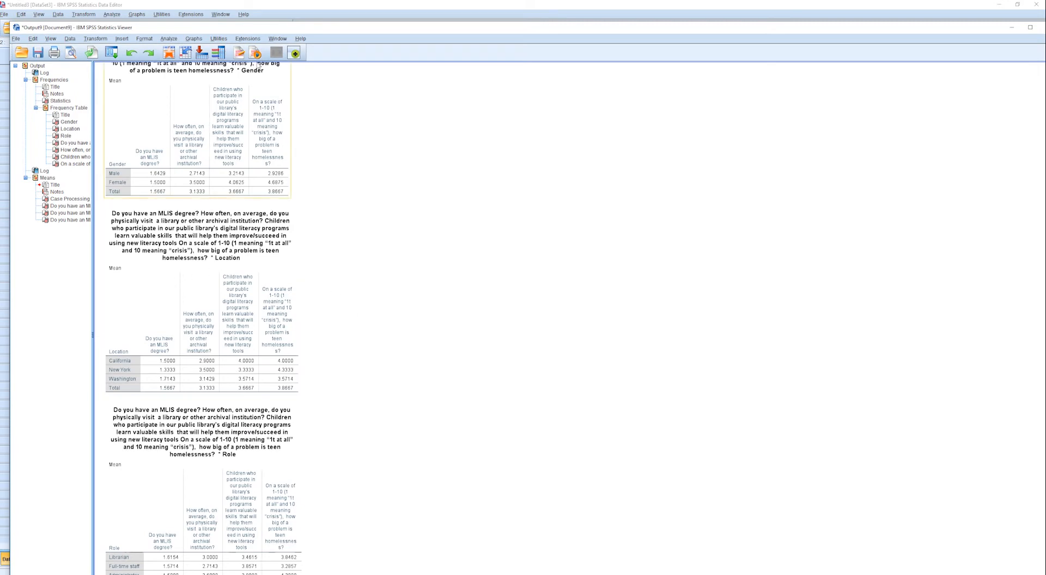
- Return to the data editor and start a clustered bar chart in the Chart Builder
left_click(290, 6)
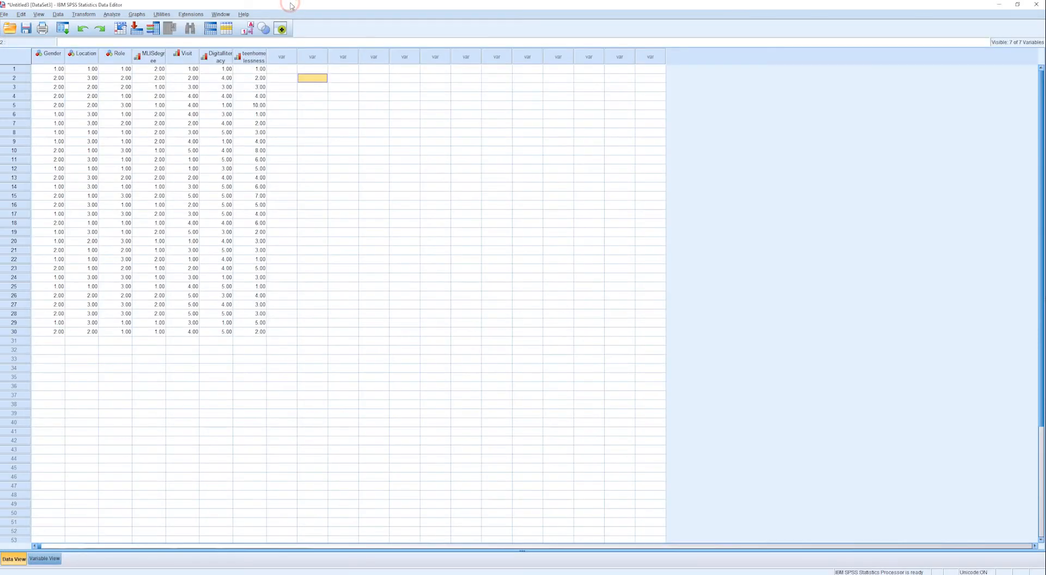
left_click(135, 15)
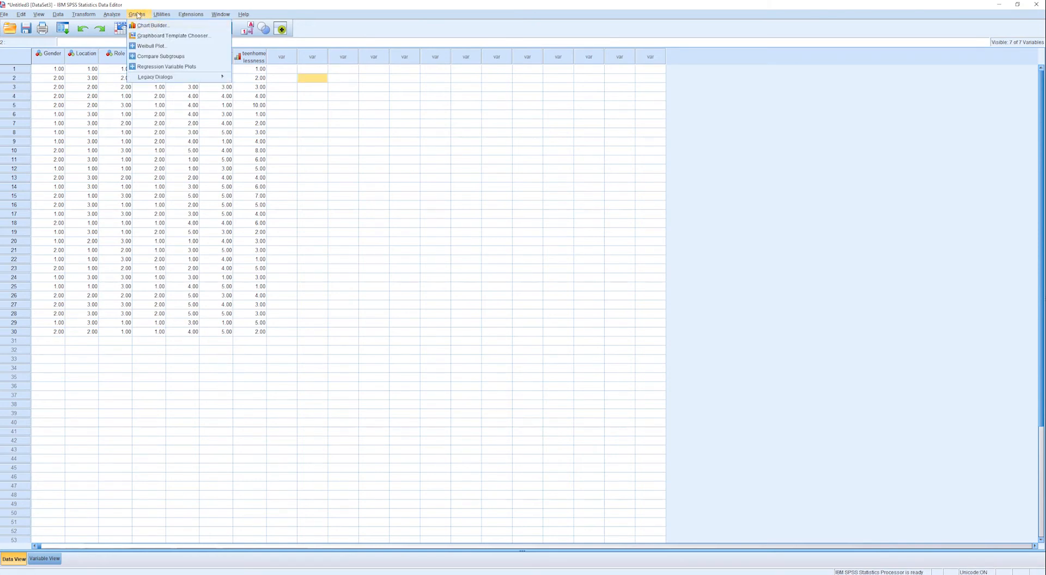
left_click(154, 25)
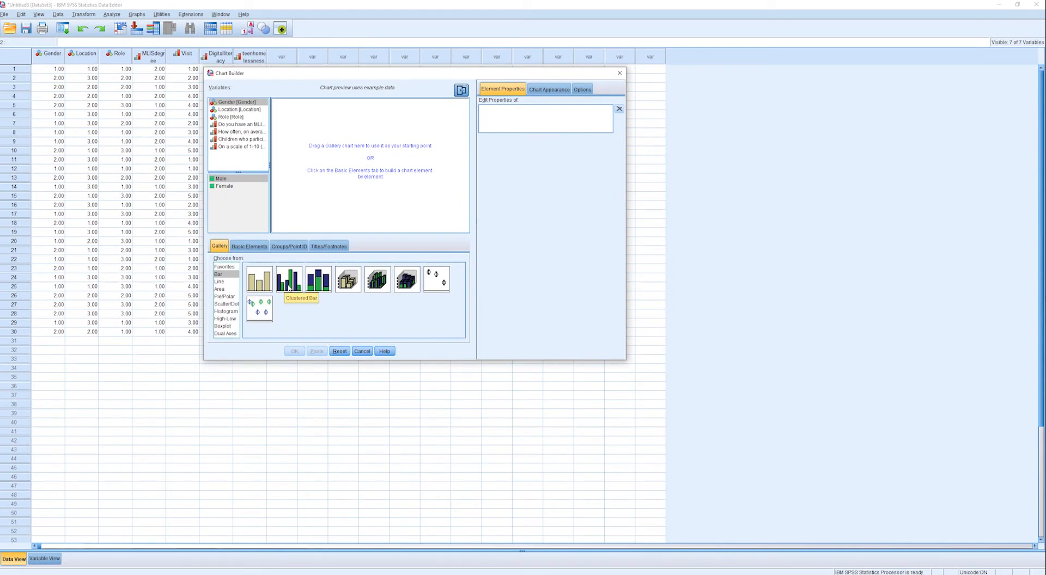
left_click_drag(286, 287, 354, 167)
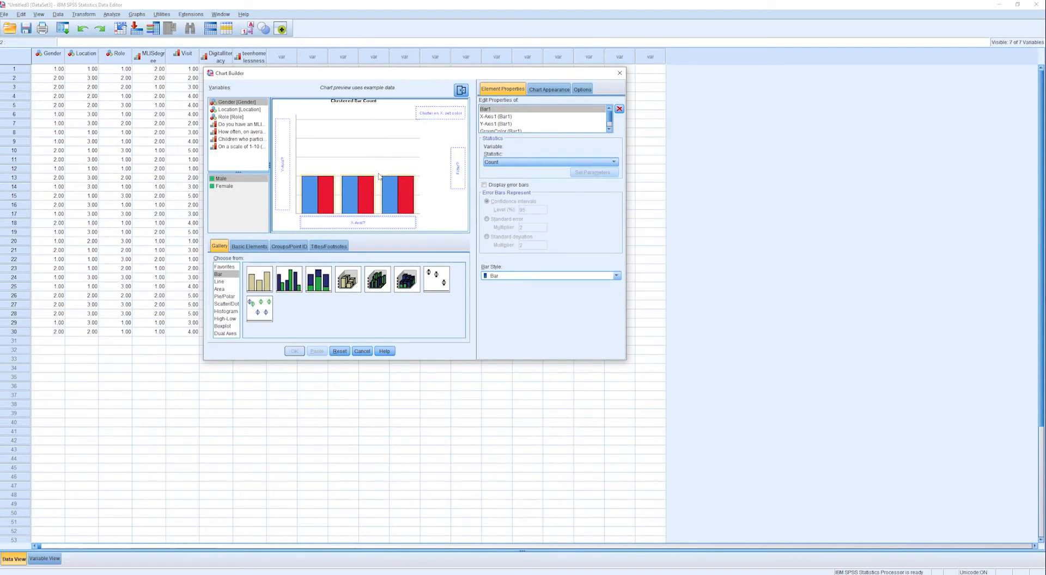
- Assign Gender to the chart's X-axis and cluster the bars by colour on the MLIS degree question
left_click(239, 103)
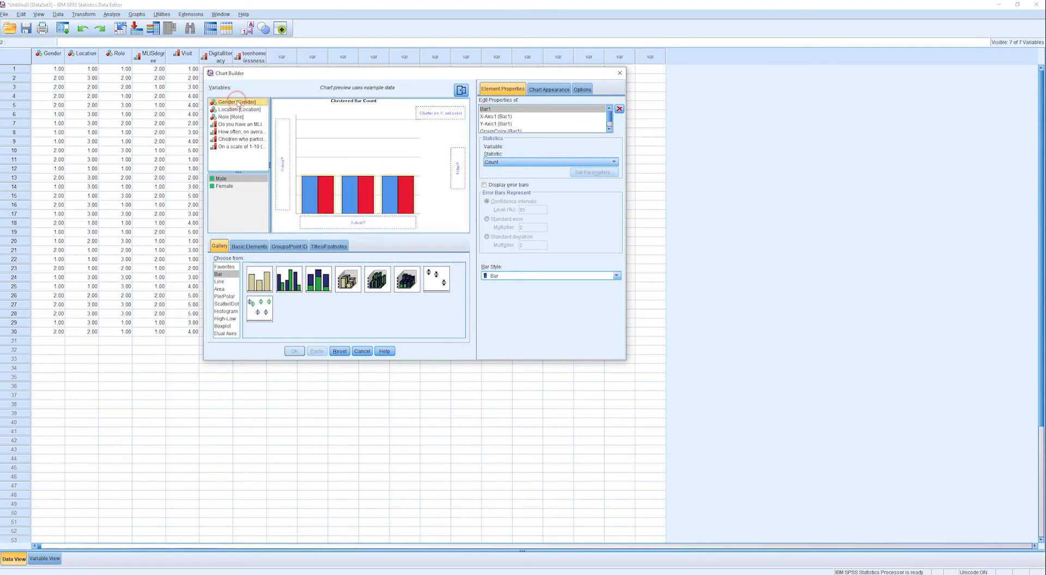
left_click_drag(238, 103, 348, 223)
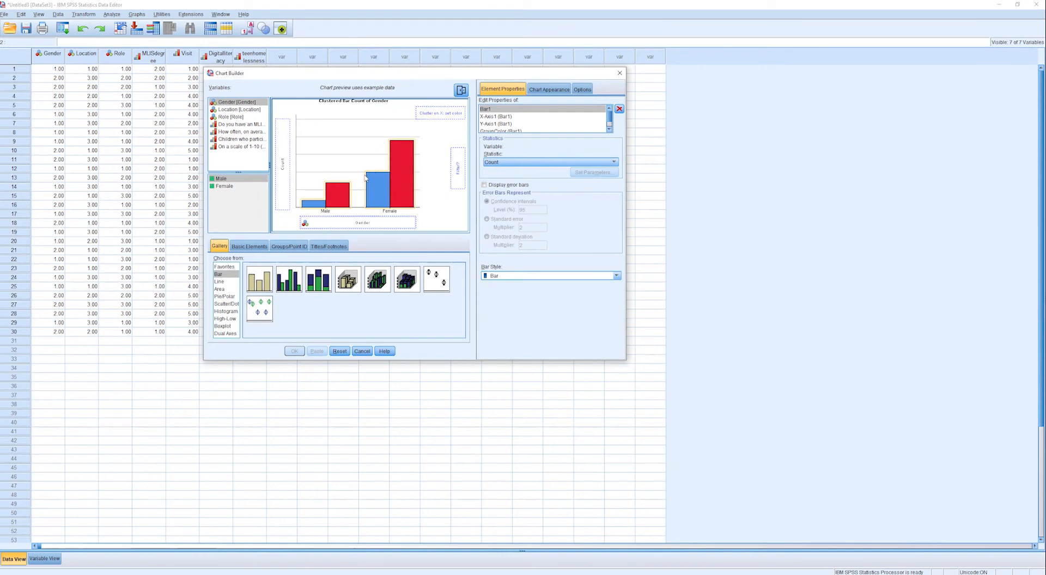
left_click(242, 125)
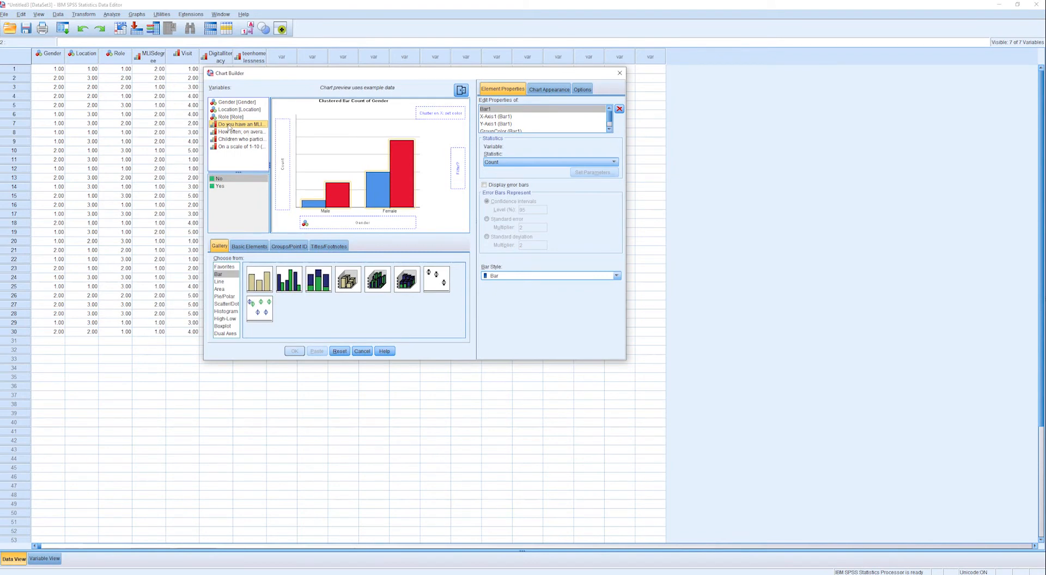
left_click_drag(229, 126, 420, 118)
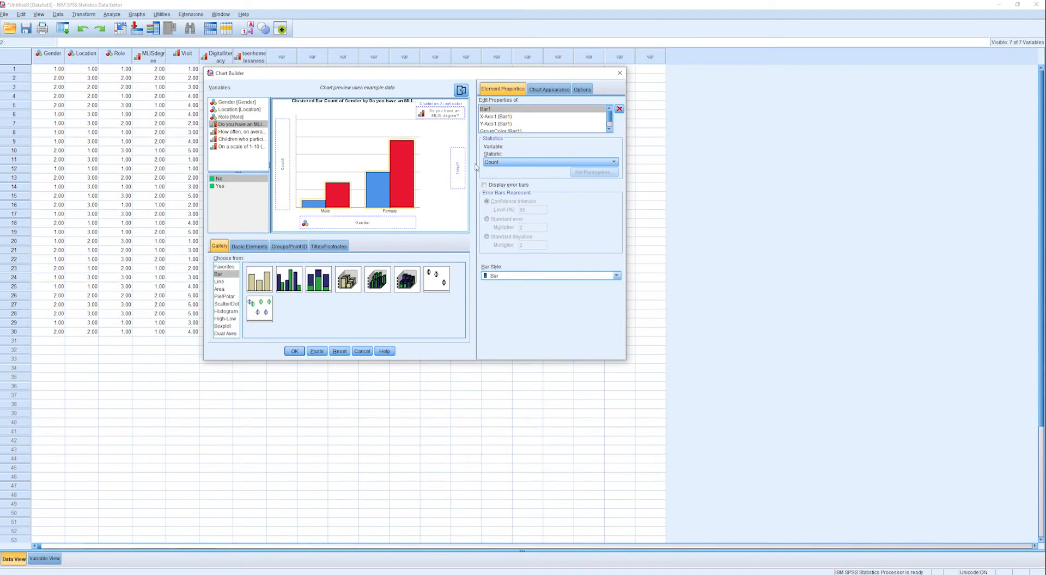
- Set the bar statistic to Percentage with Total for Each X-Axis Category as denominator, and generate the chart
left_click(518, 162)
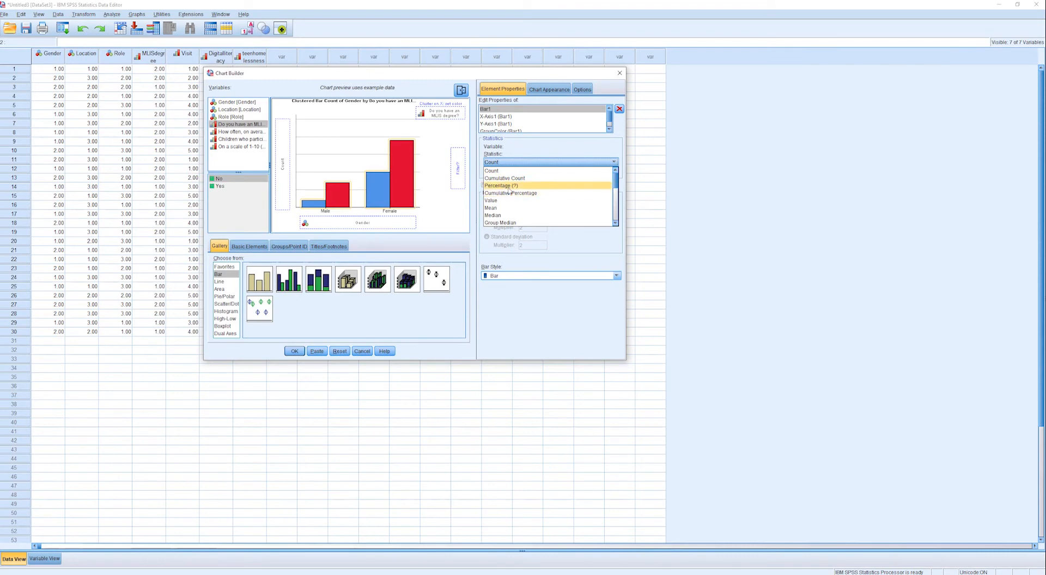
left_click(508, 186)
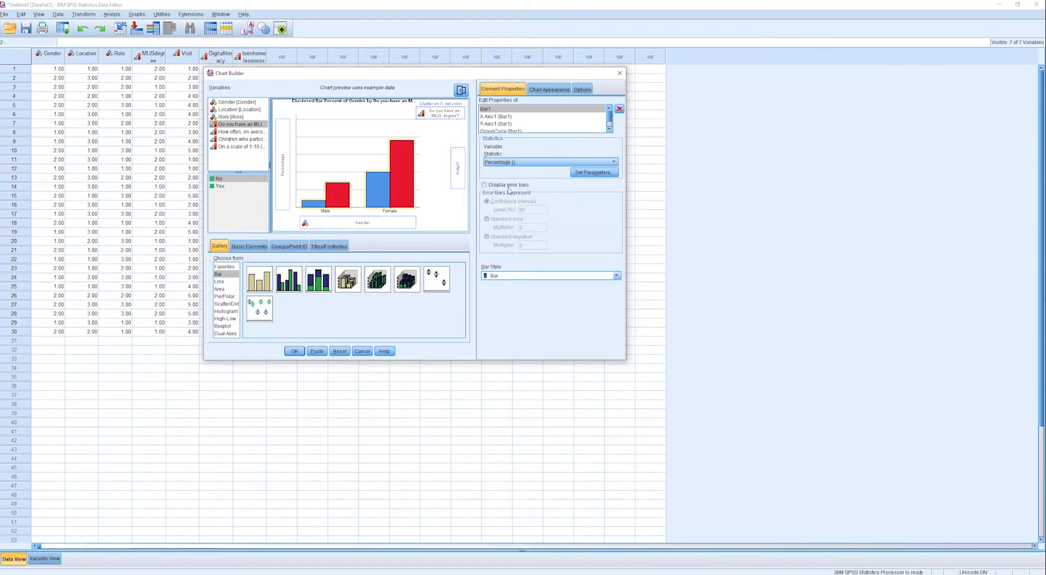
left_click(590, 173)
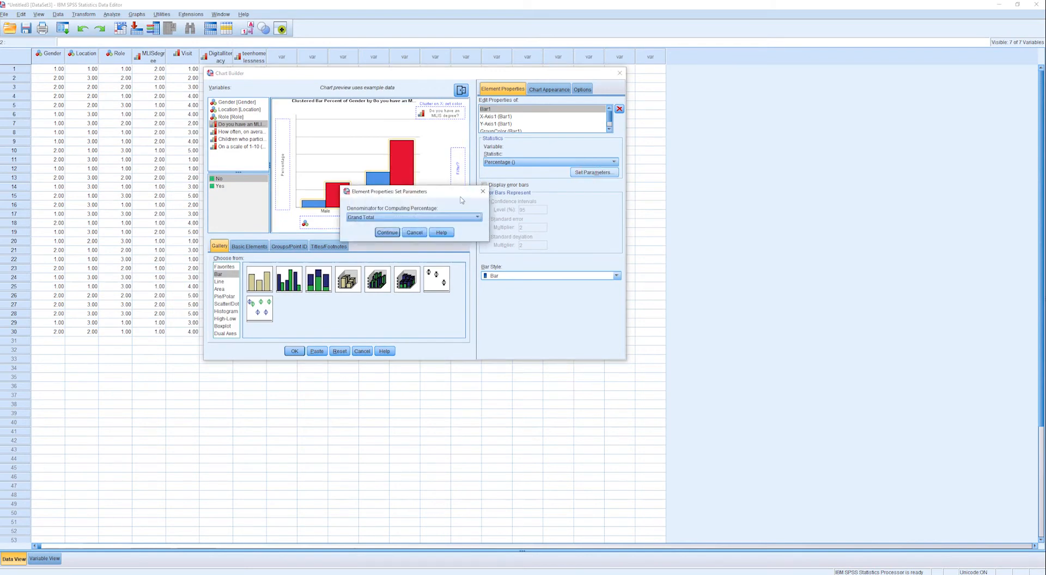
left_click(366, 218)
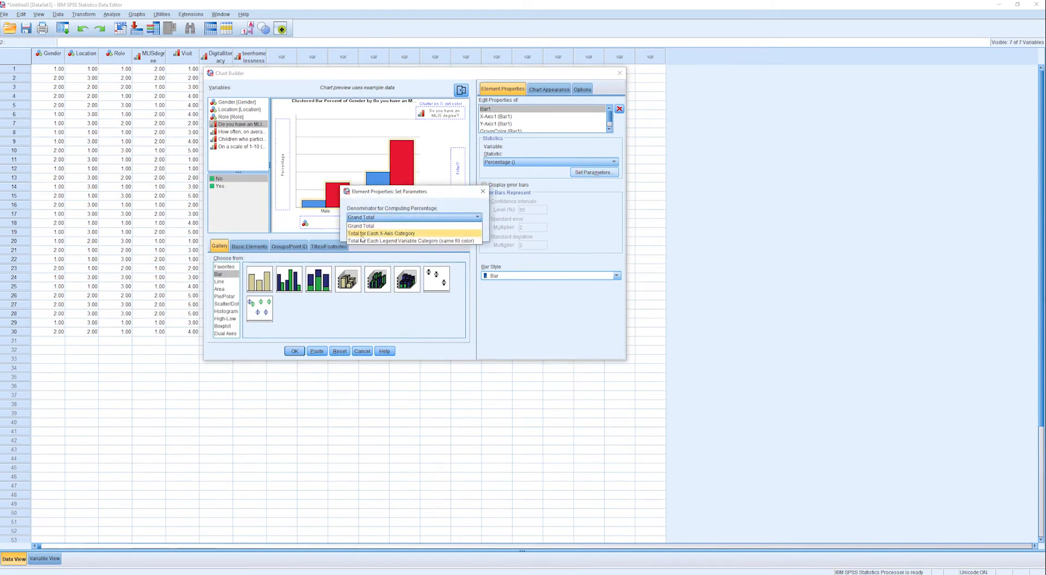
left_click(400, 234)
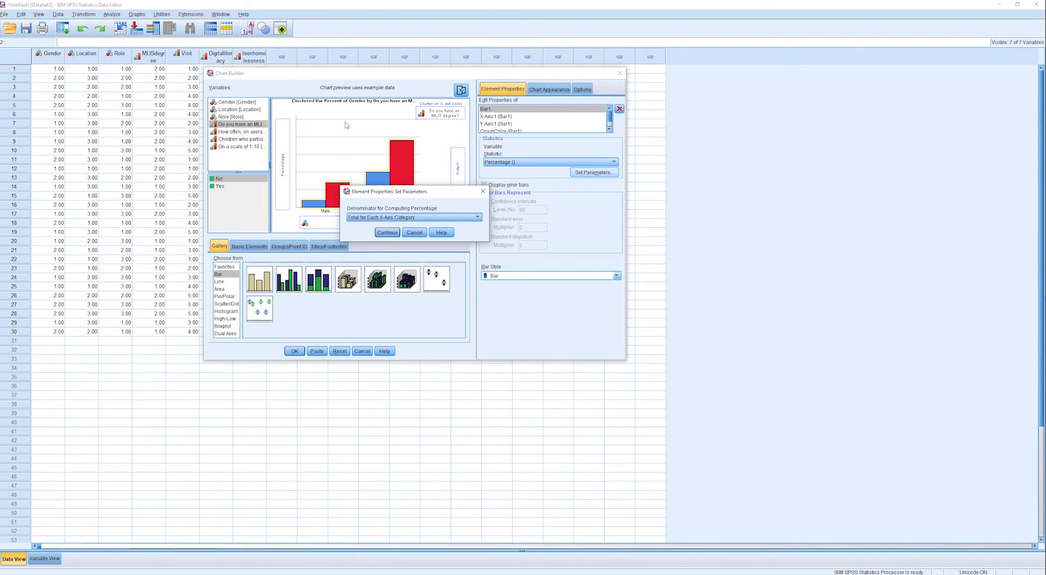
left_click(388, 232)
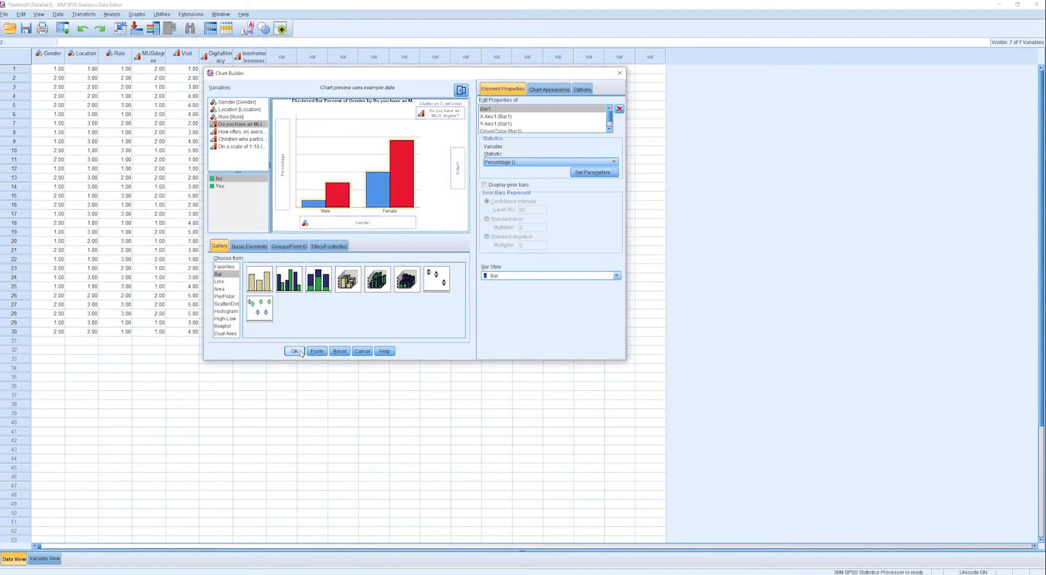
left_click(294, 351)
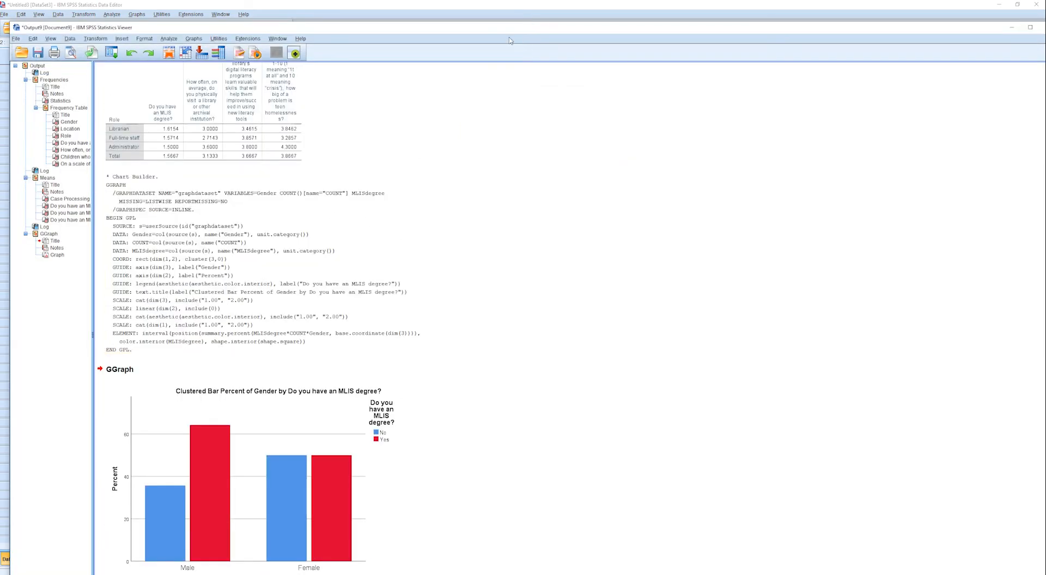
- Maximize the output viewer and show percent data labels on the bars of the MLIS degree chart
double_click(89, 28)
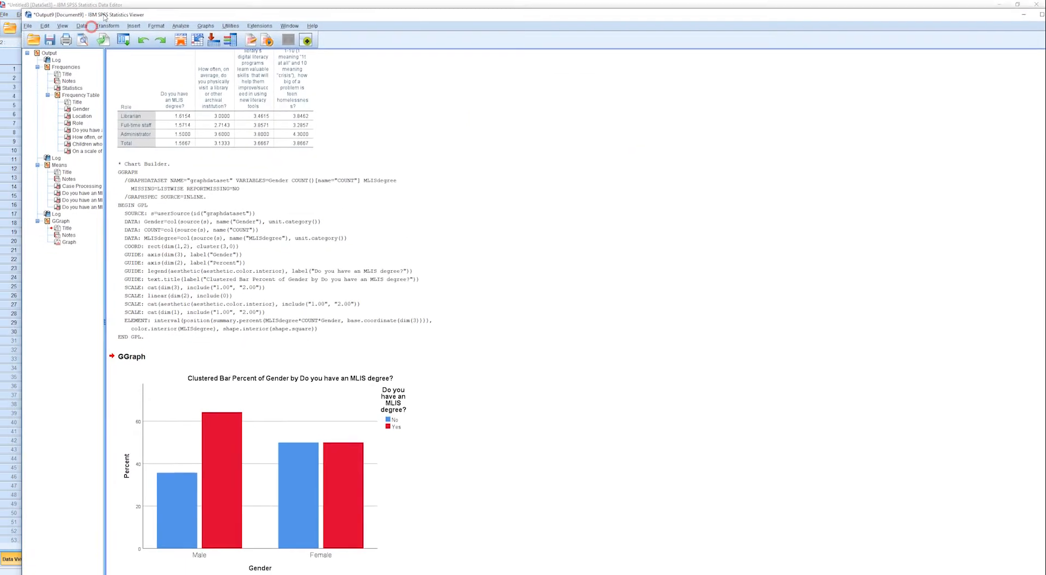
left_click(226, 455)
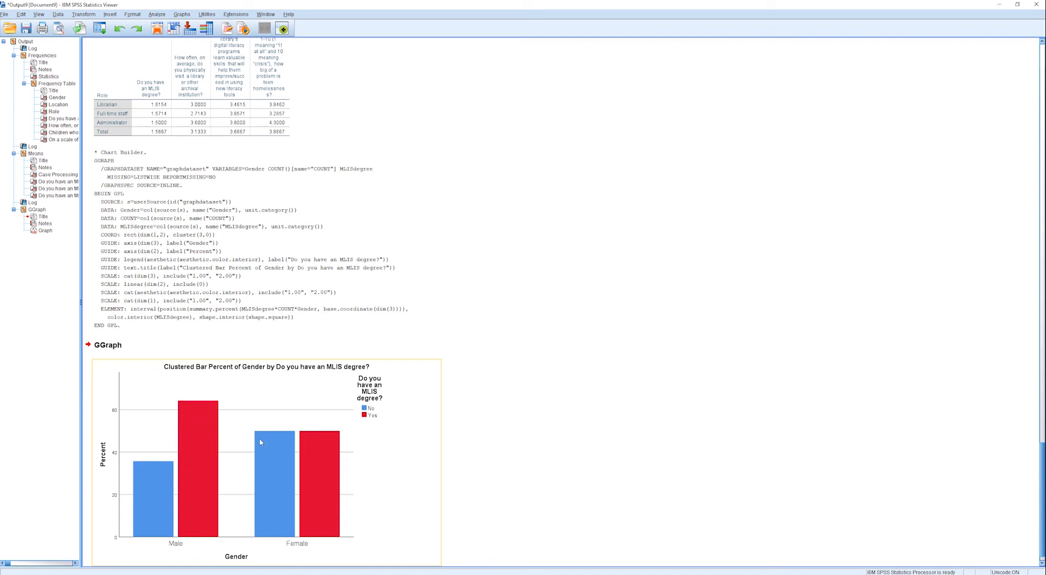
double_click(251, 421)
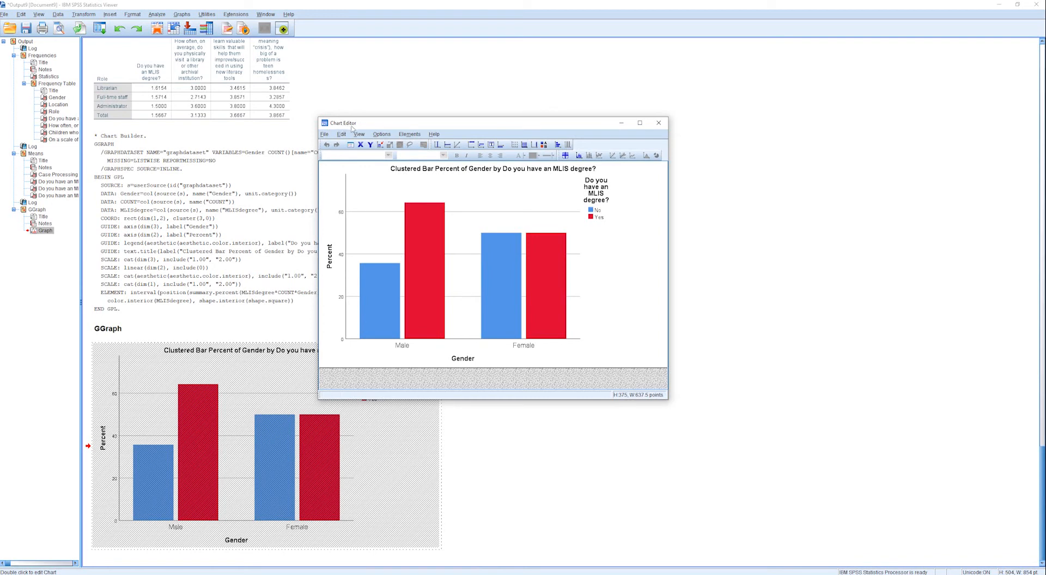
left_click(579, 156)
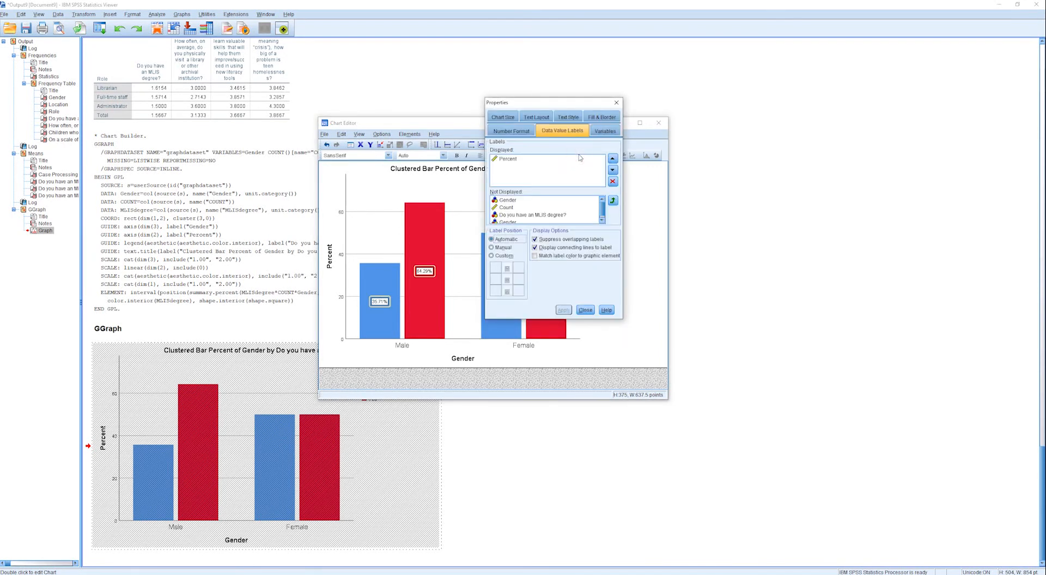
left_click_drag(541, 99, 526, 90)
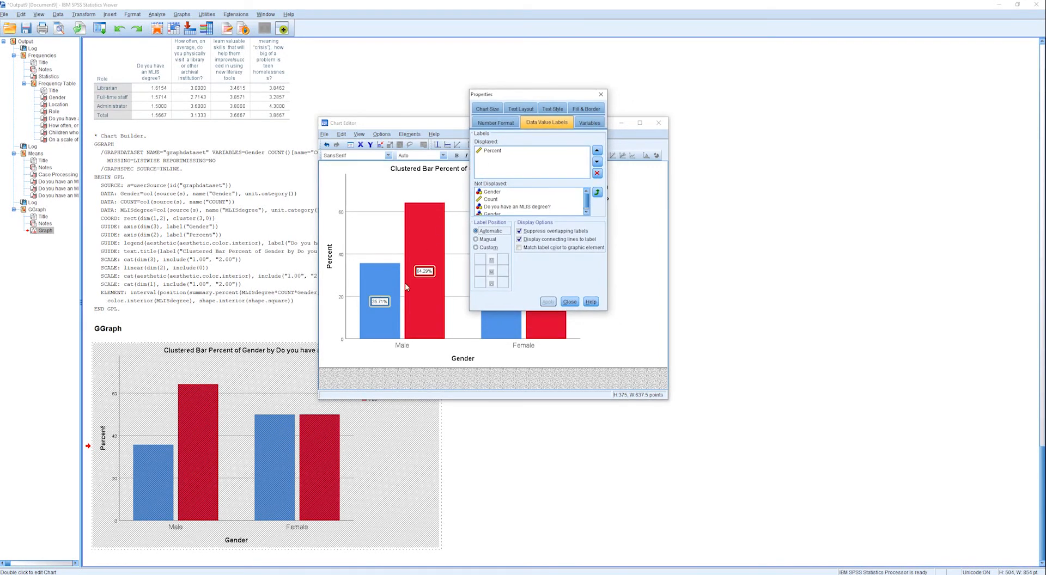
left_click(569, 302)
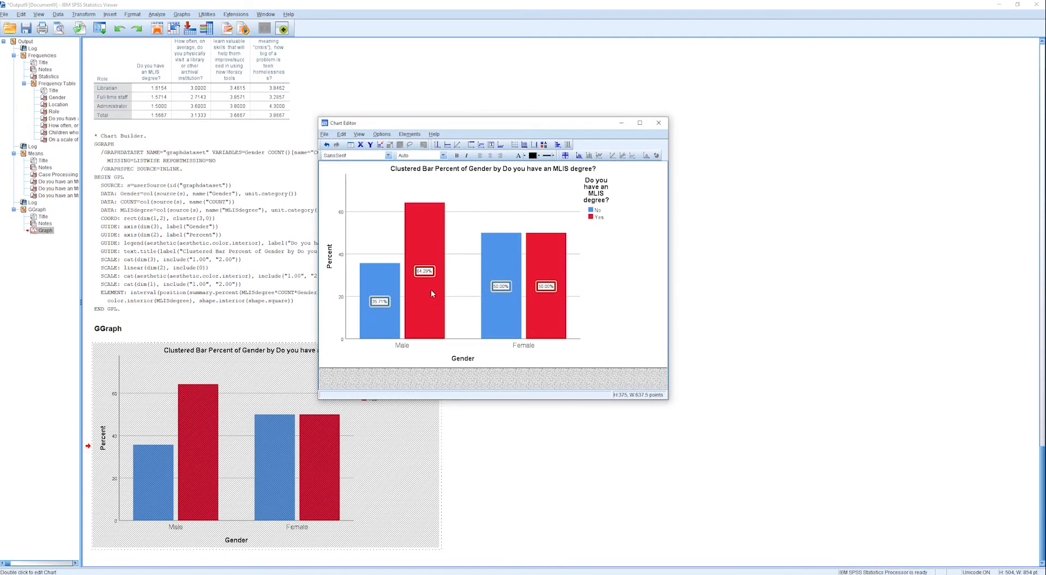
left_click(659, 124)
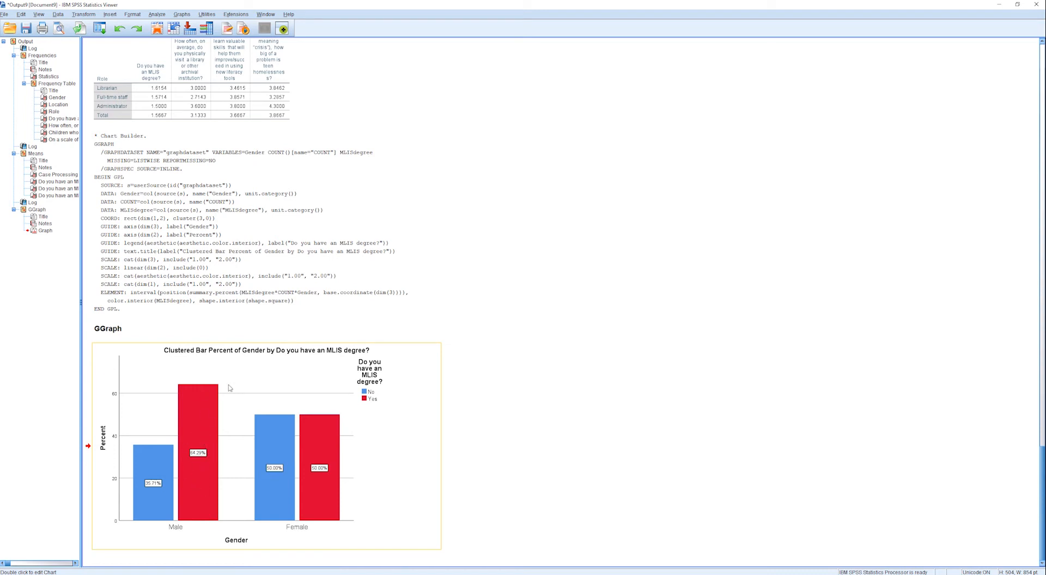
- Create another clustered bar percentage chart of Gender, clustered on the library visit frequency question, and select it in the output
left_click(359, 212)
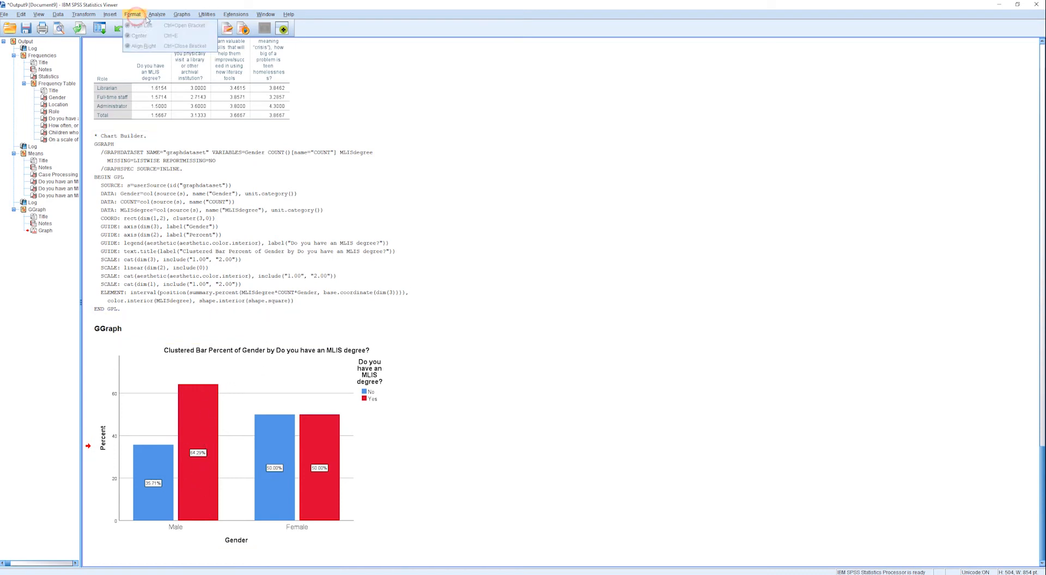
left_click(182, 14)
left_click(207, 24)
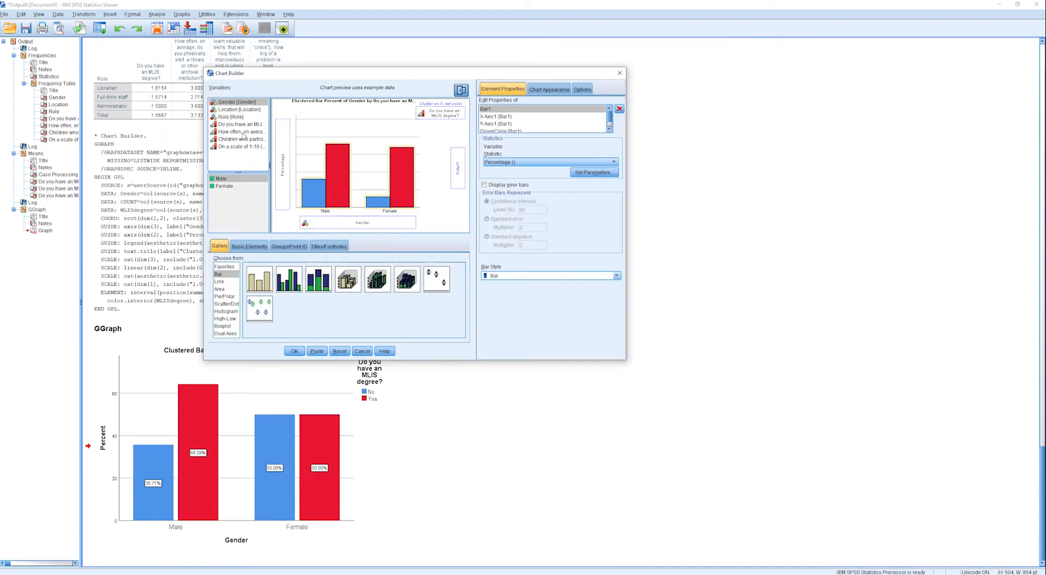
left_click(237, 132)
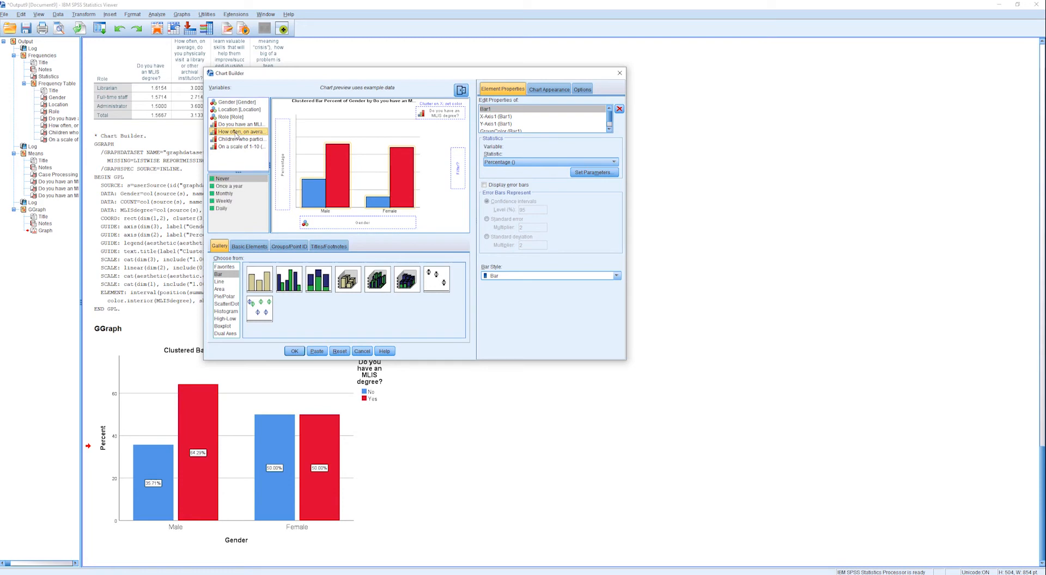
left_click_drag(238, 134, 440, 112)
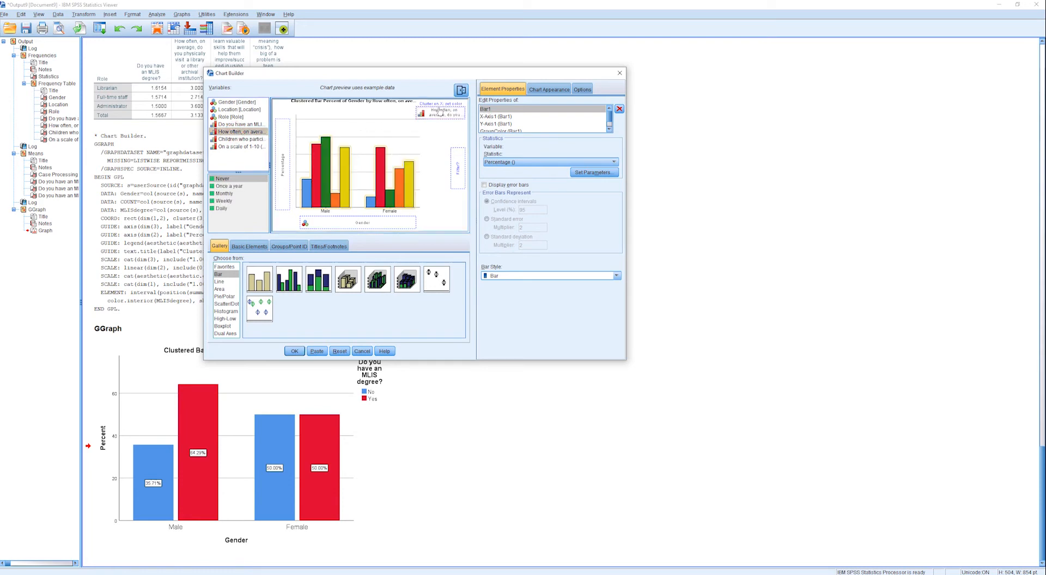
left_click(295, 351)
left_click(326, 418)
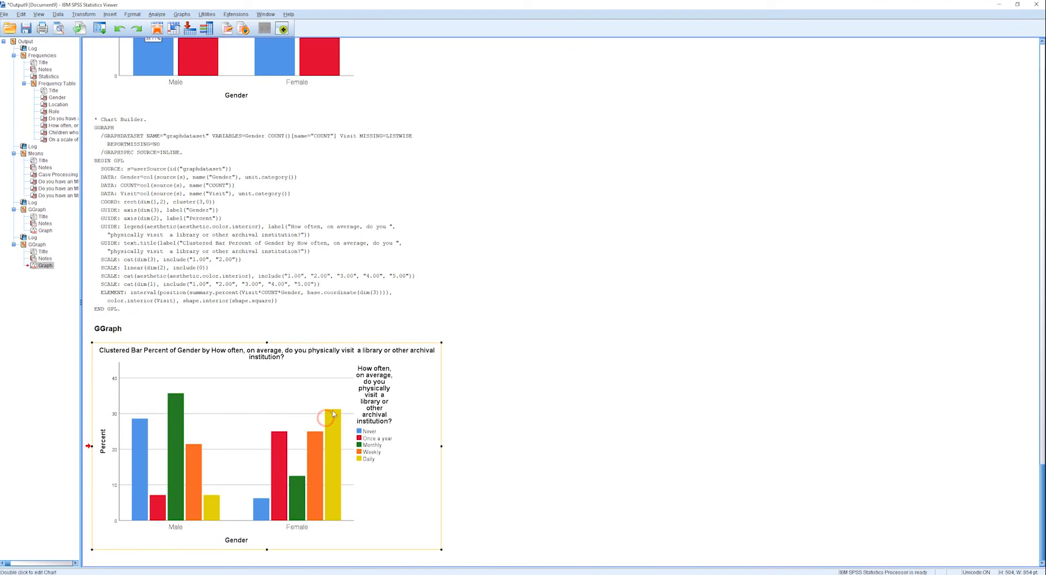
- Show percent data labels on the bars of the library visit frequency chart and return to the output
left_click(308, 448)
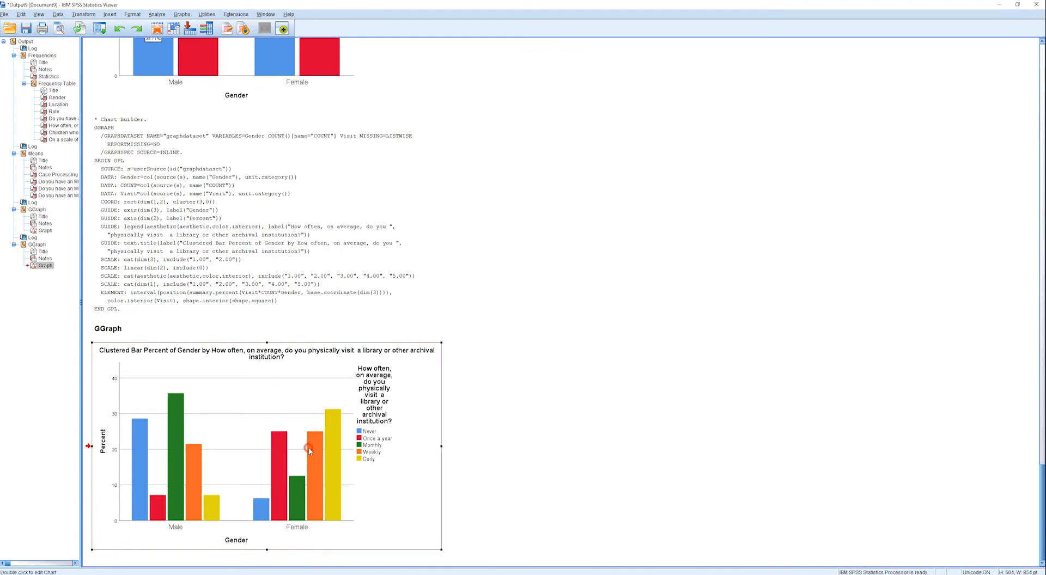
double_click(309, 447)
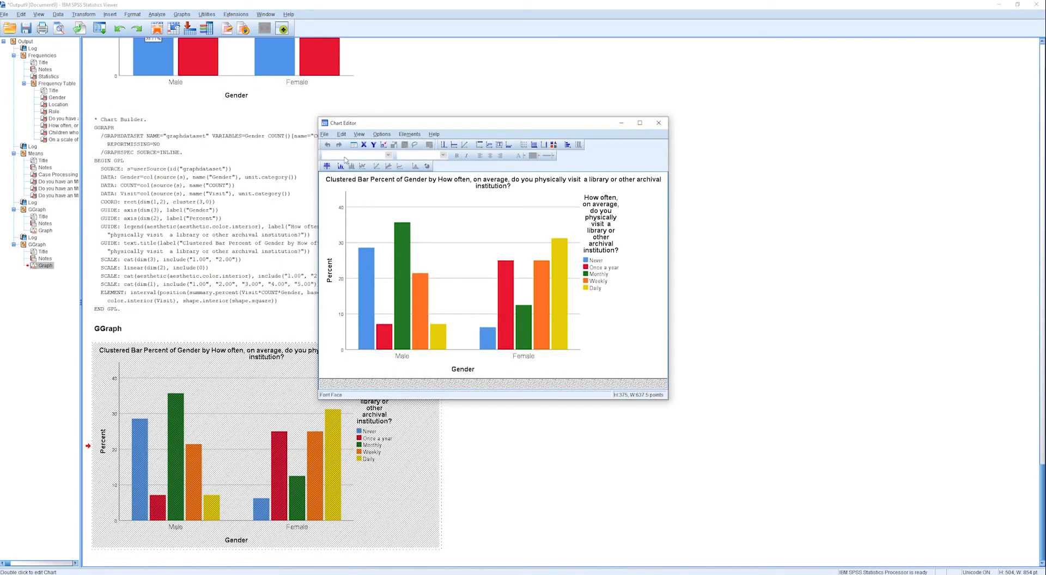
left_click(327, 167)
left_click(572, 304)
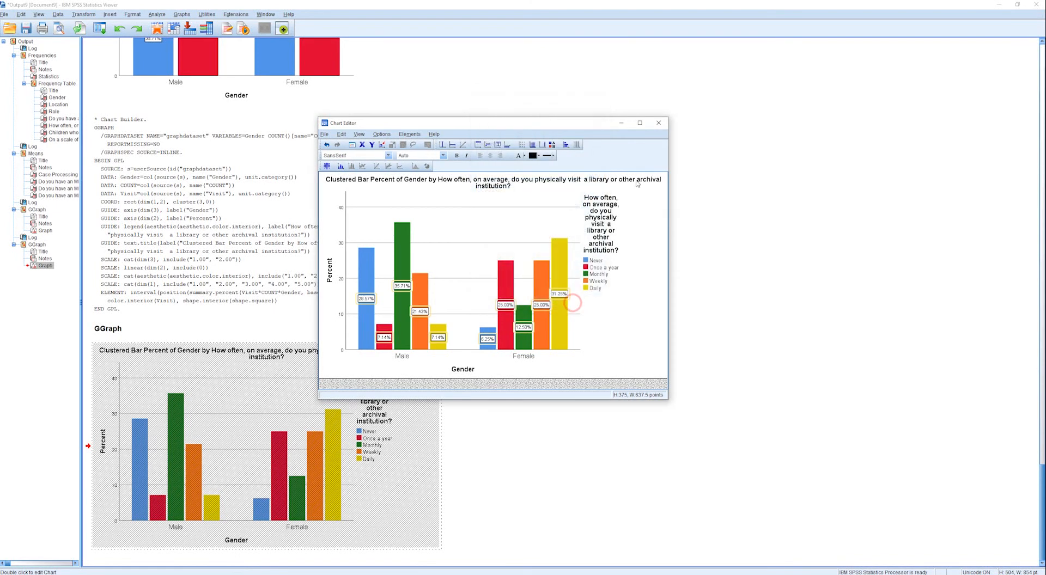
left_click(662, 122)
left_click(542, 460)
left_click(322, 440)
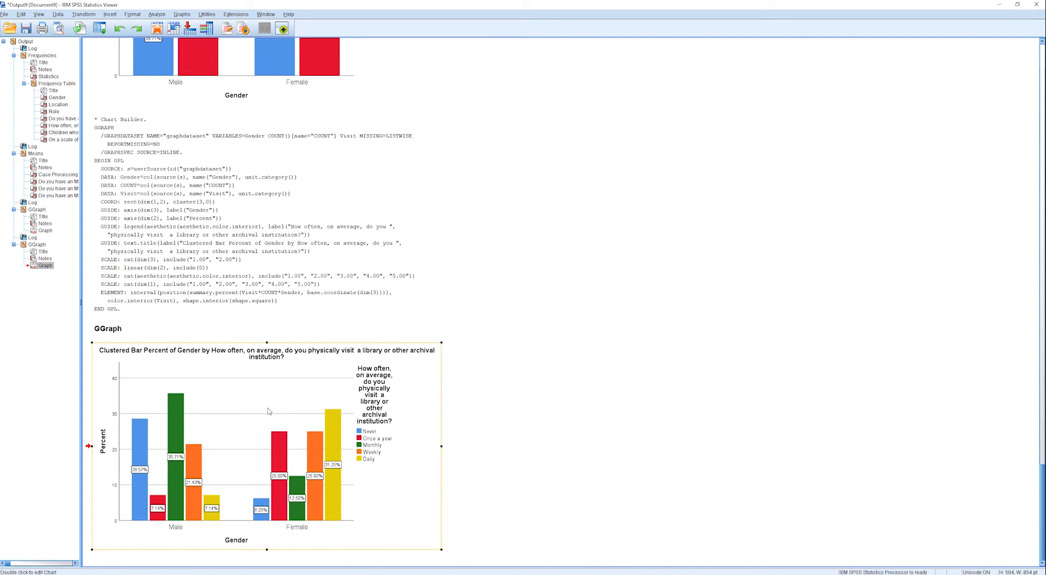
- Copy the labelled clustered bar chart of library visit frequency by gender from the output
right_click(238, 402)
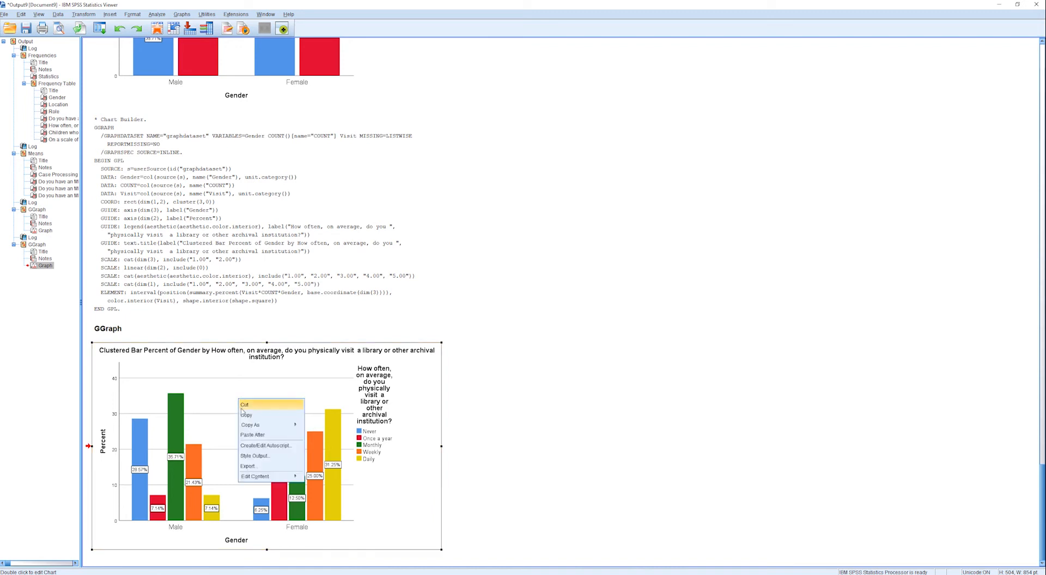
left_click(249, 415)
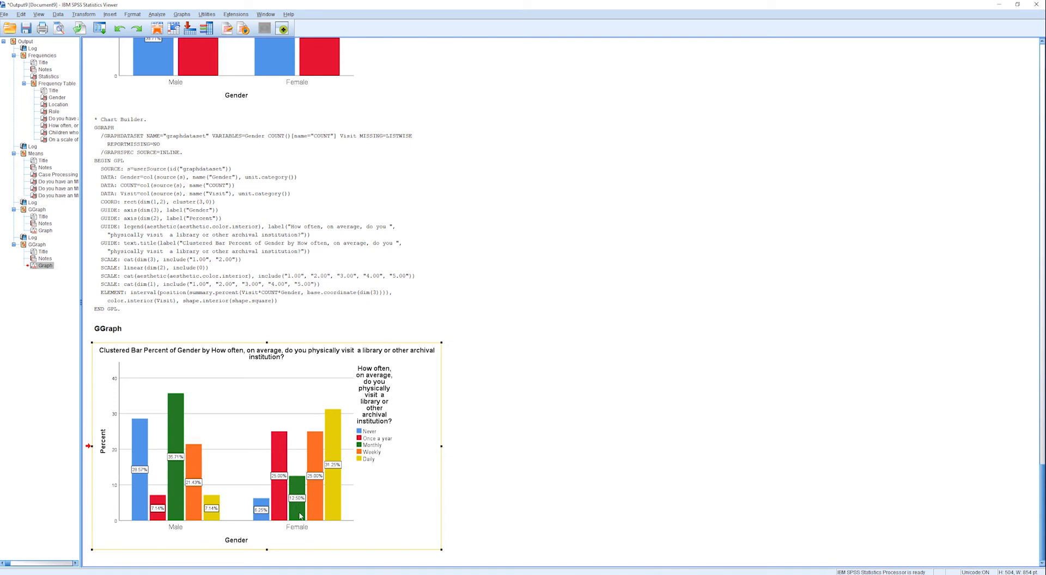
left_click(276, 294)
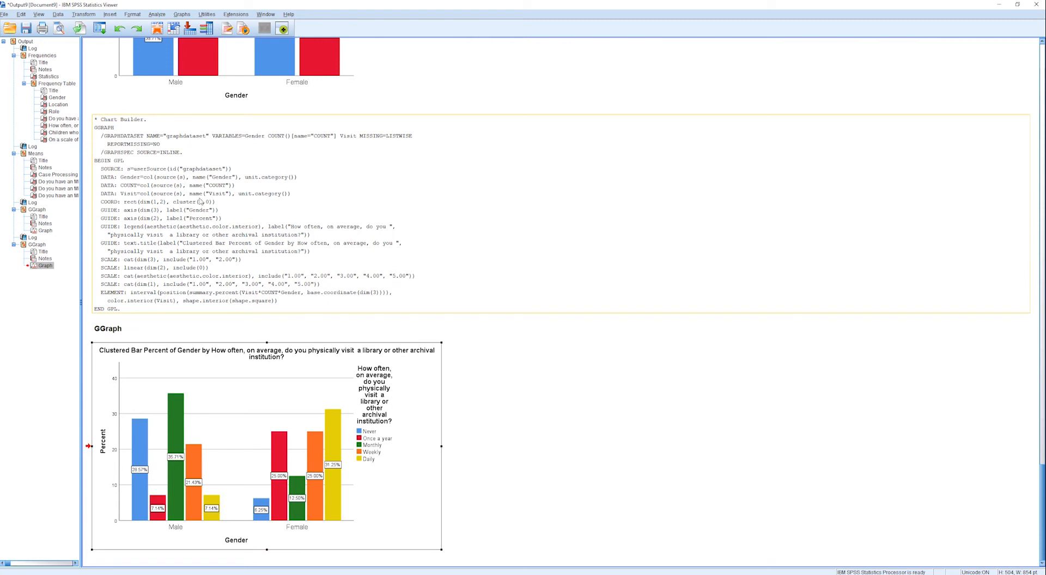
left_click(264, 453)
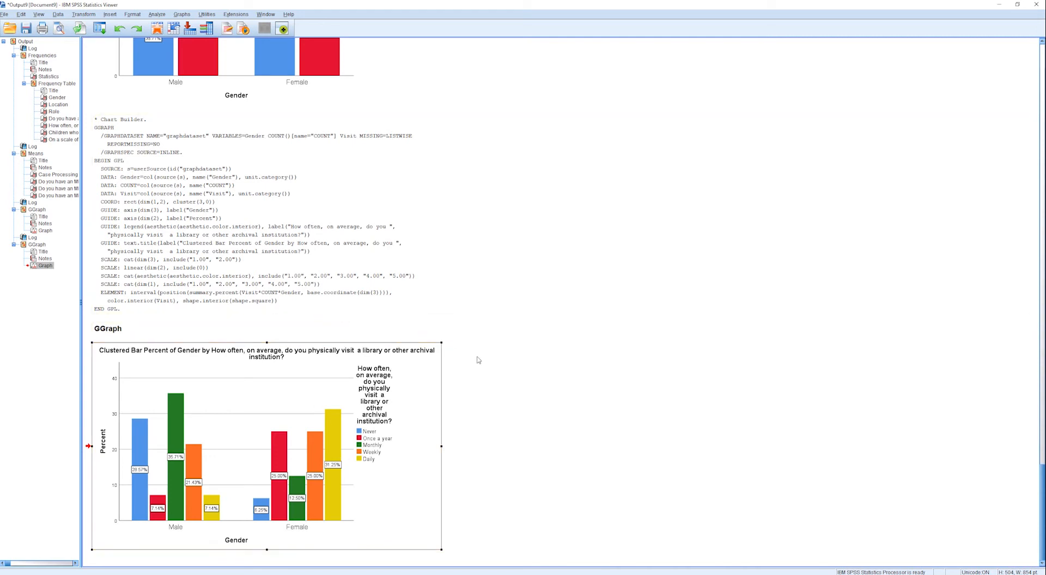
- Generate a pie chart of Gender counts with the MLIS degree question as the filter variable
left_click(182, 14)
left_click(191, 25)
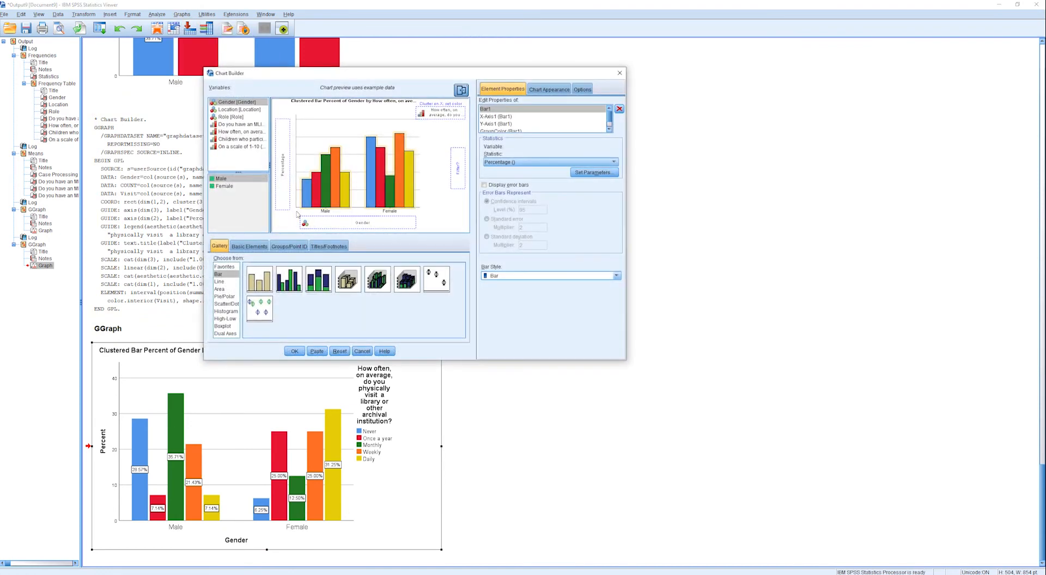
left_click(226, 297)
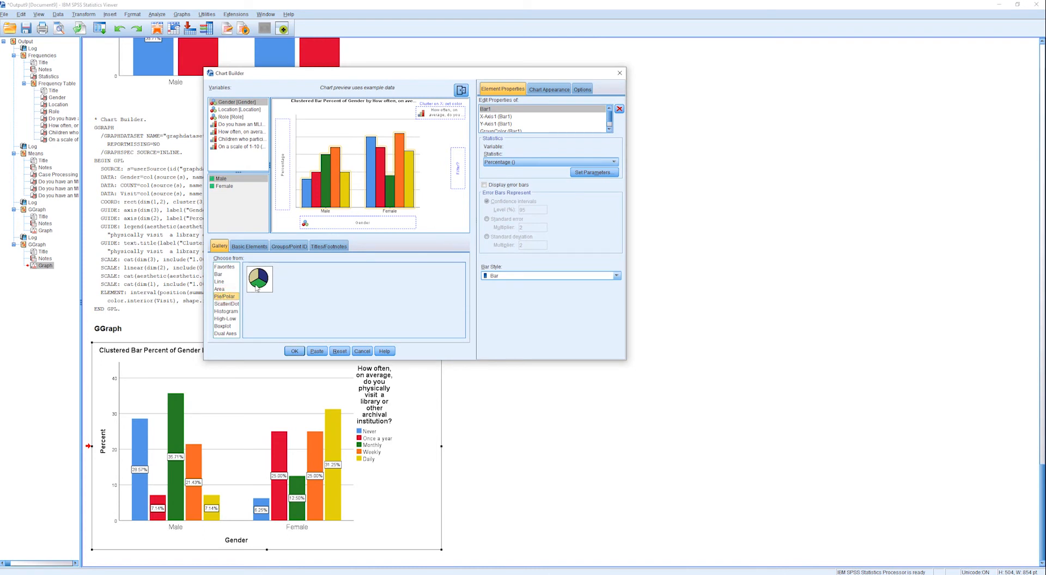
left_click_drag(256, 287, 335, 217)
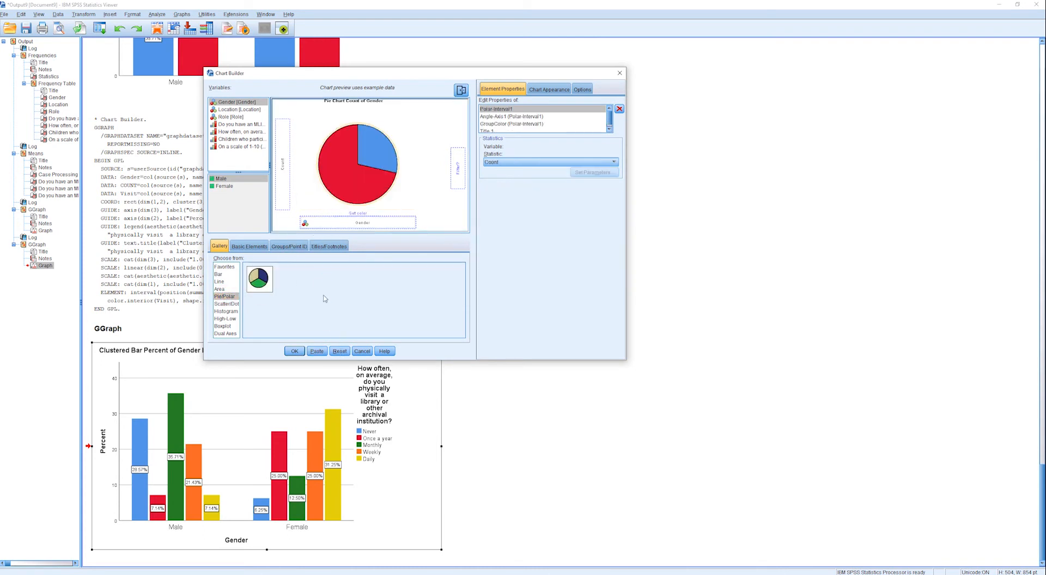
left_click_drag(239, 103, 362, 220)
left_click_drag(252, 126, 455, 168)
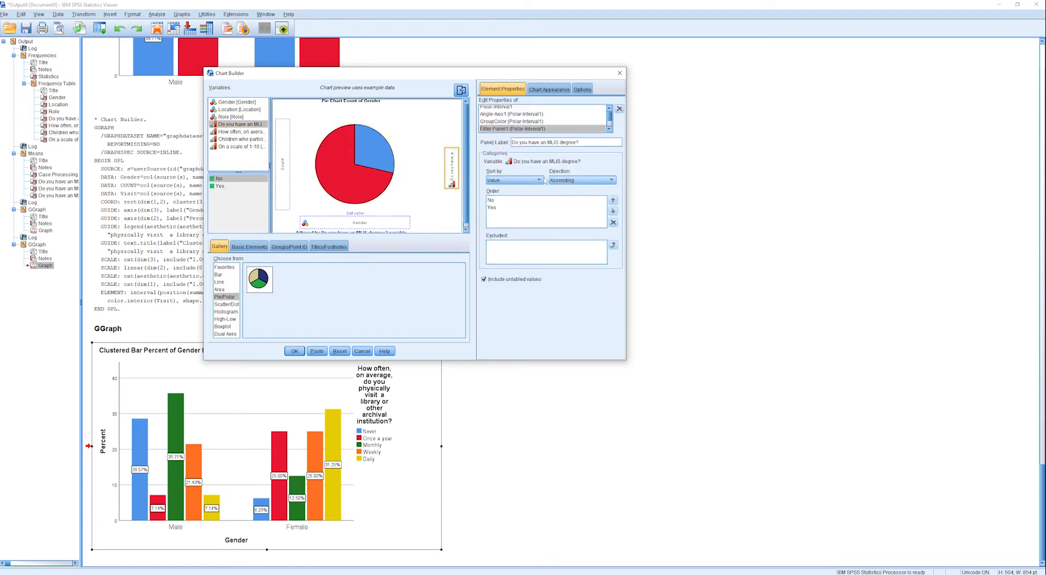
left_click(294, 351)
- Show percent data labels on the slices of the Gender pie chart and return to the output
double_click(266, 432)
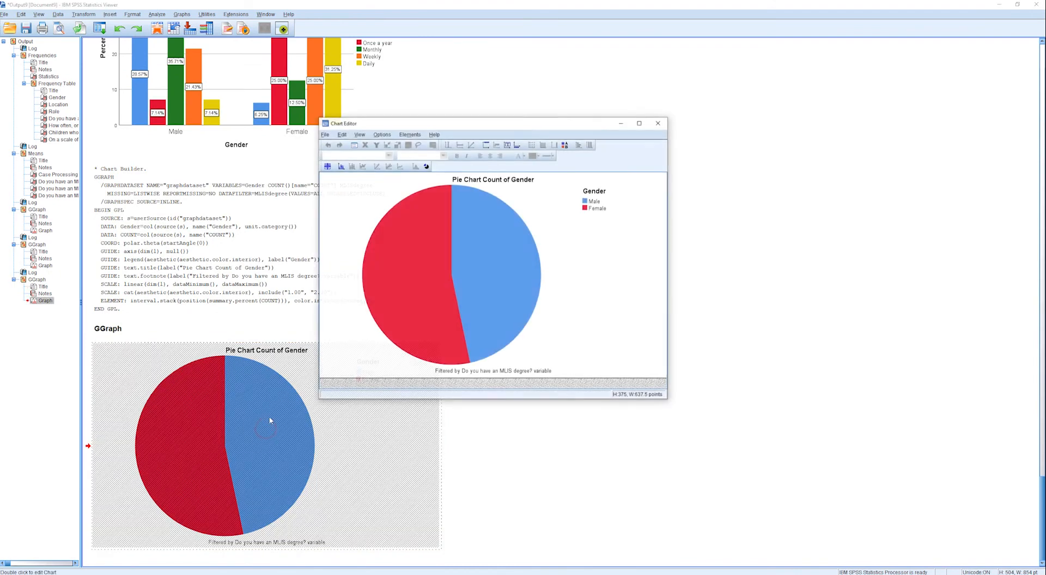
left_click(343, 168)
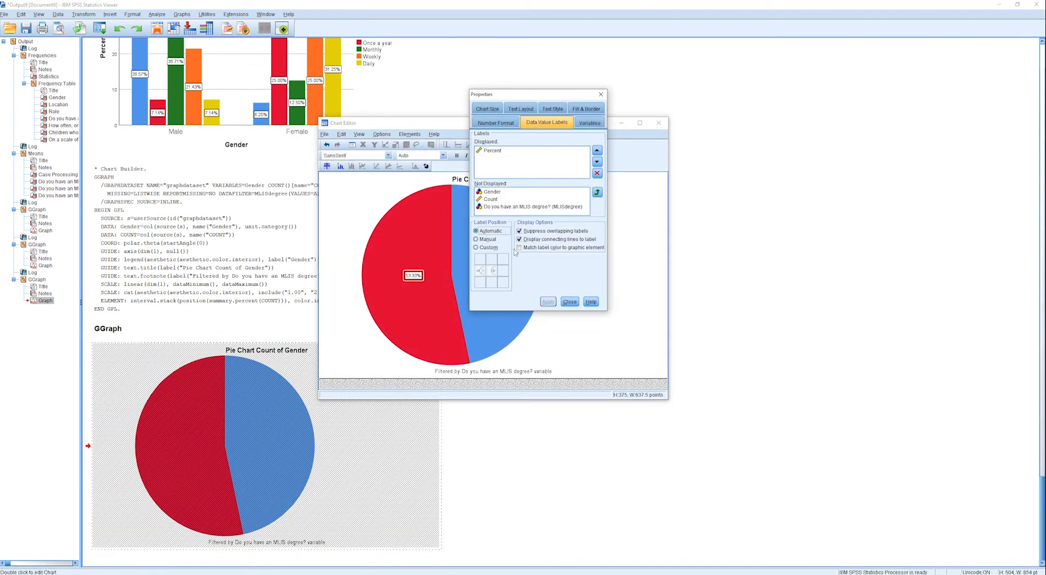
left_click(567, 302)
left_click(659, 125)
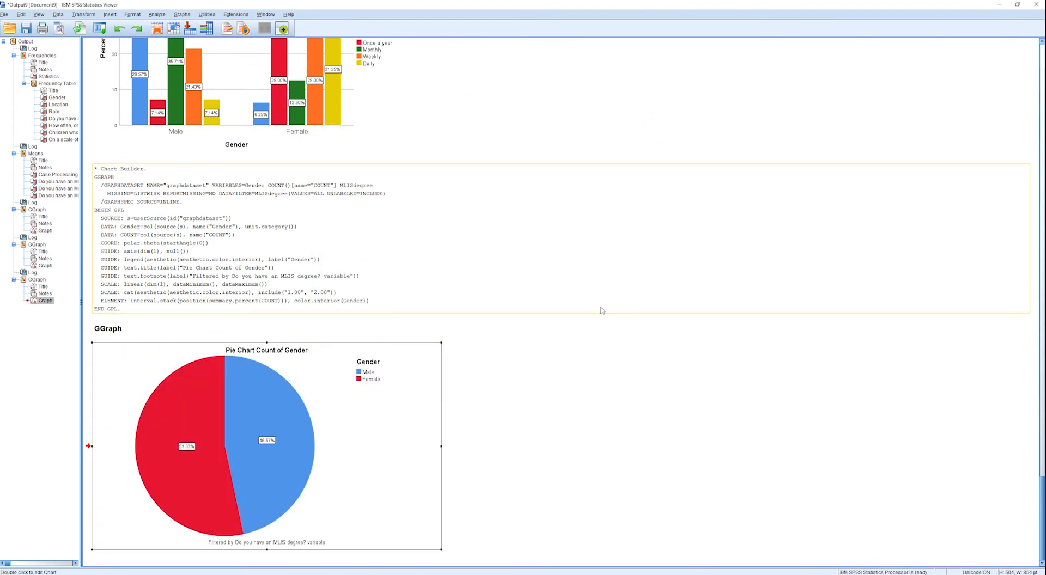
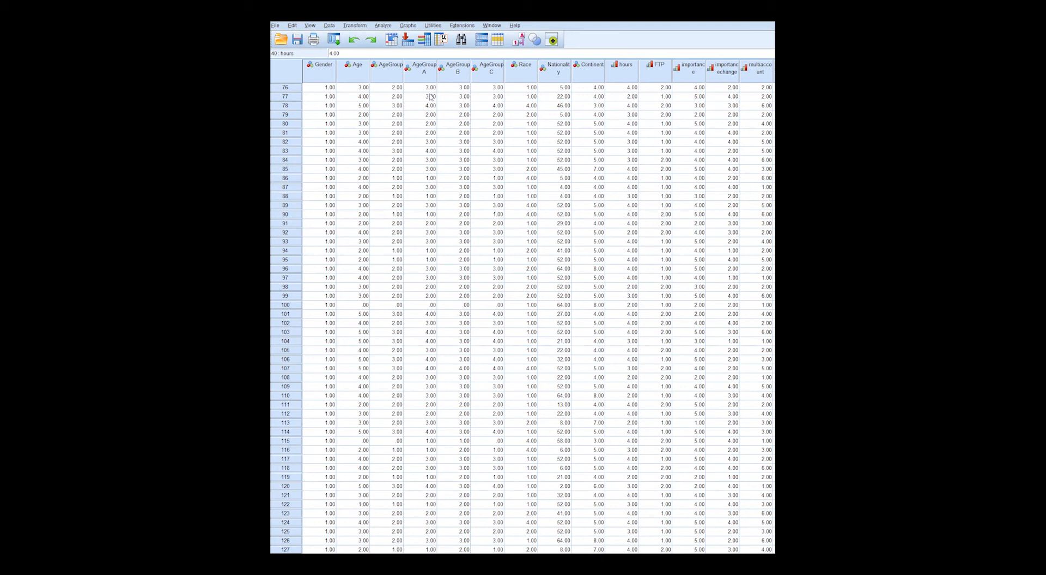
- Set up a Crosstabs analysis of Gender in rows by the multiple accounts opinion question in columns, with the Chi-square statistic
left_click(388, 26)
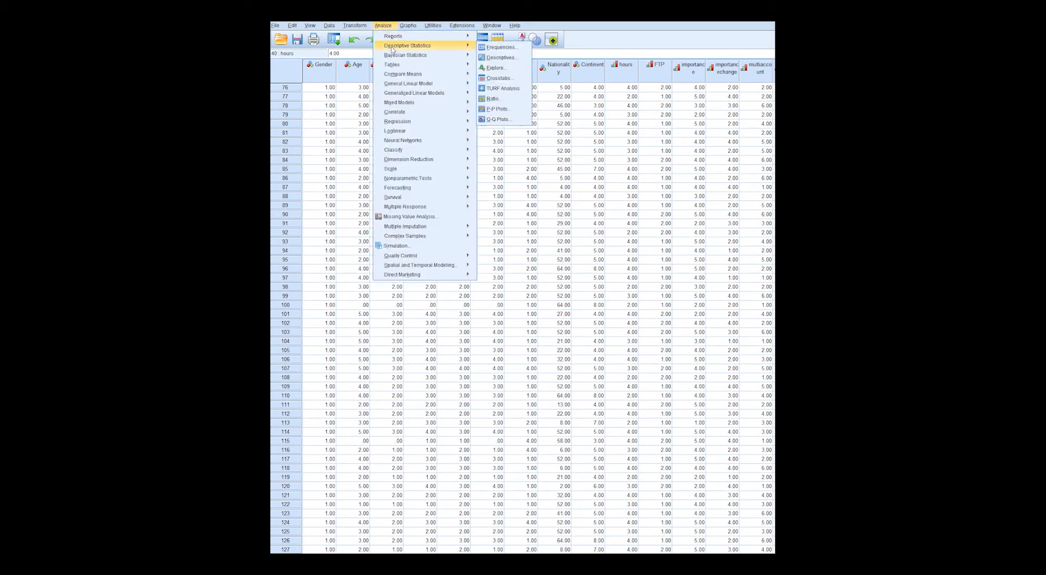
mouse_move(419, 47)
left_click(522, 79)
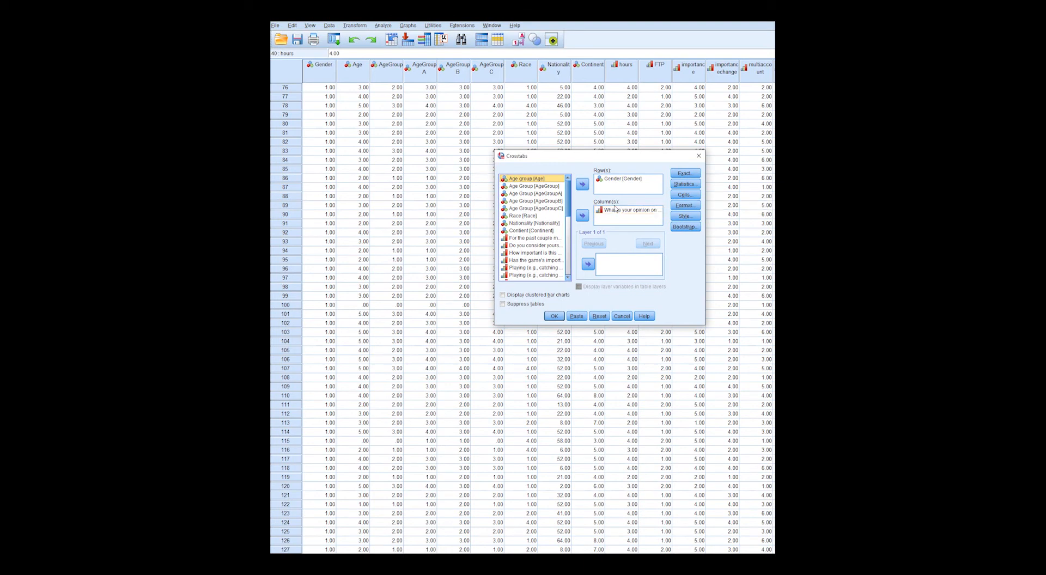
left_click_drag(625, 158, 510, 137)
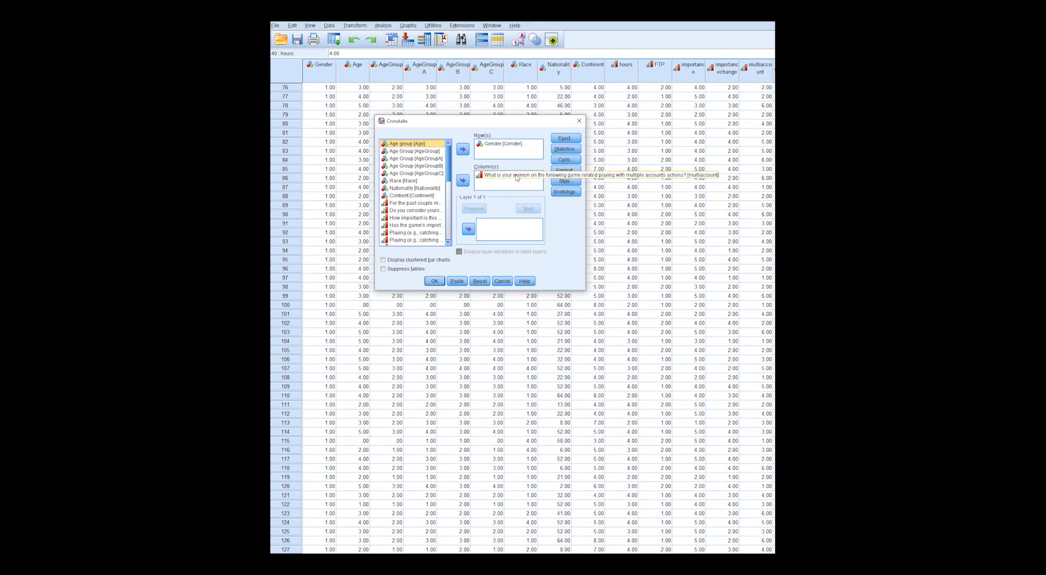
left_click(565, 149)
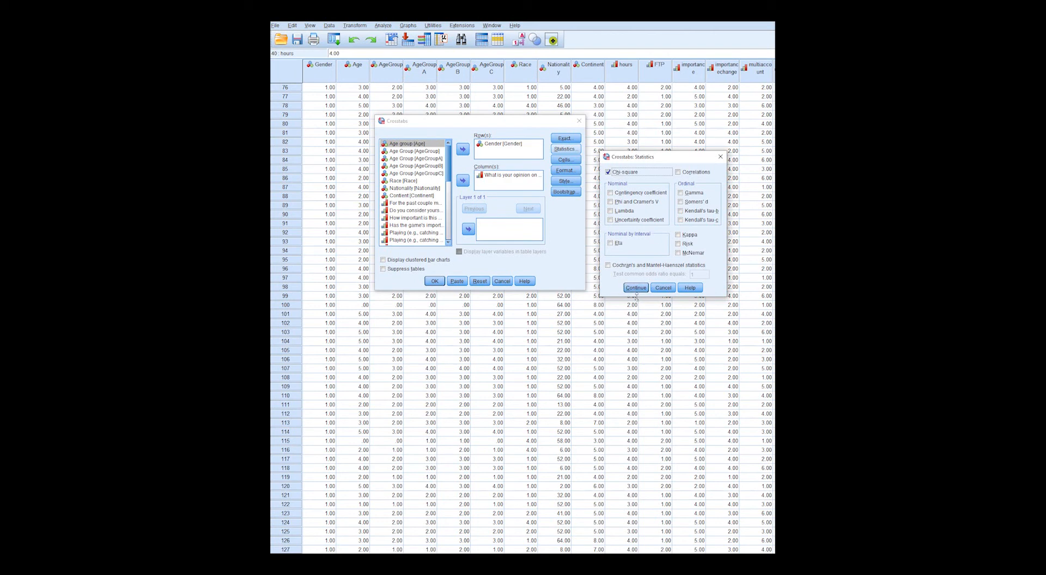
left_click(633, 289)
- Include observed counts, expected counts and row percentages in the crosstab cells, and run the analysis
left_click(564, 160)
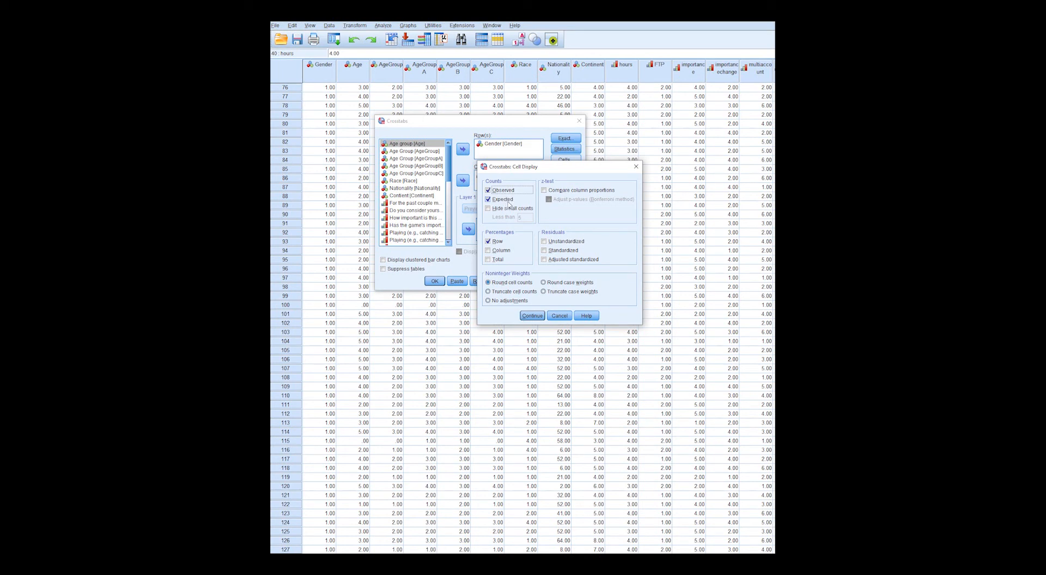
left_click(532, 316)
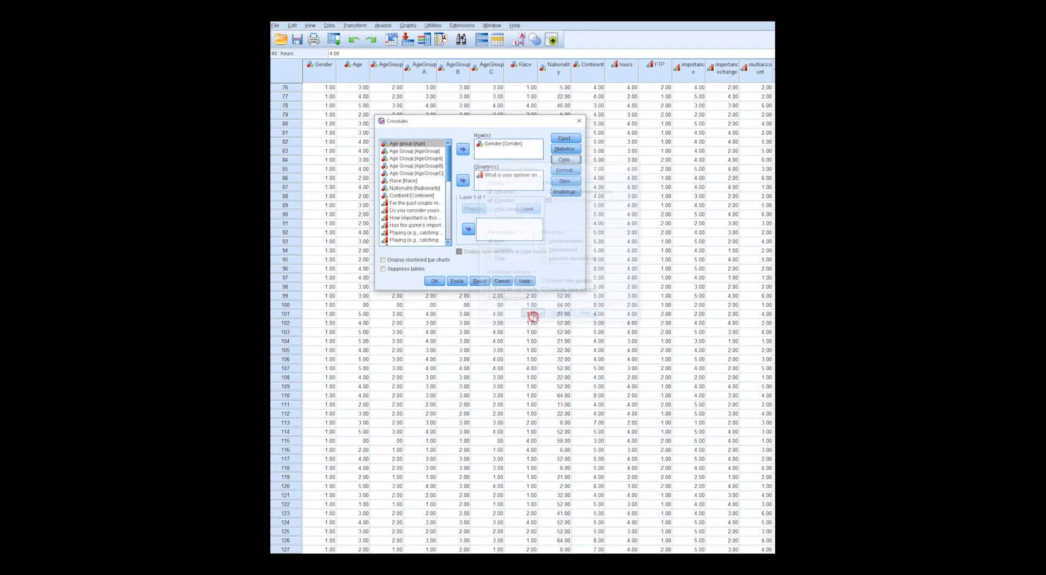
left_click(434, 283)
- Examine the Gender by multiple accounts crosstabulation and the Pearson Chi-Square value, degrees of freedom and significance
left_click(522, 244)
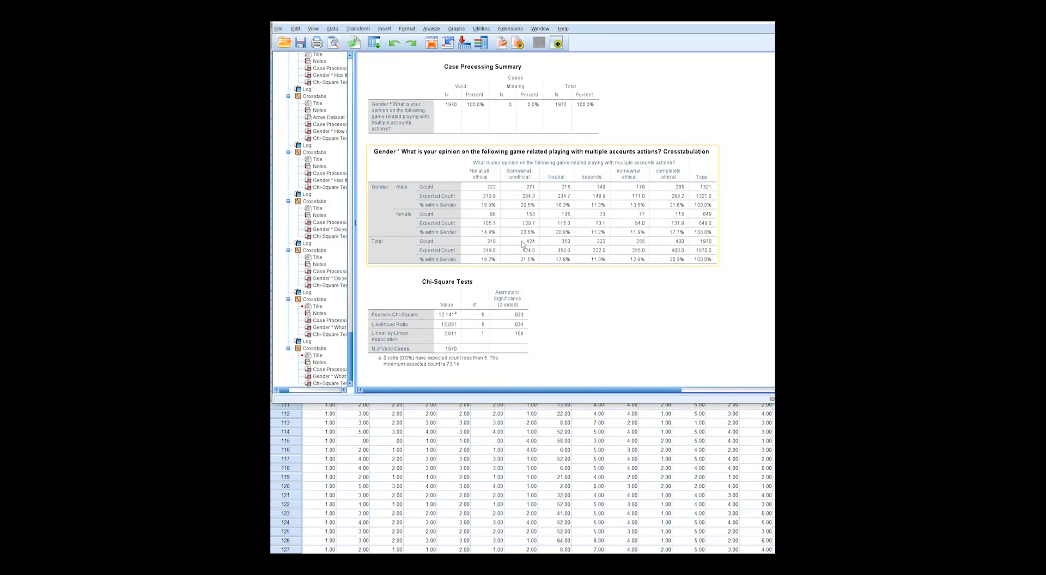
left_click(445, 113)
left_click(495, 315)
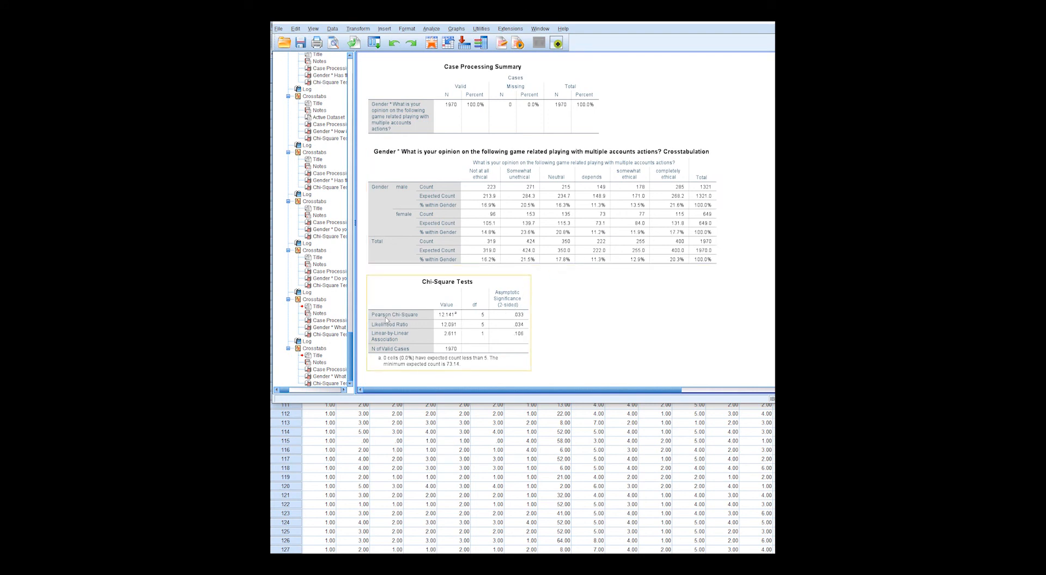
left_click(526, 314)
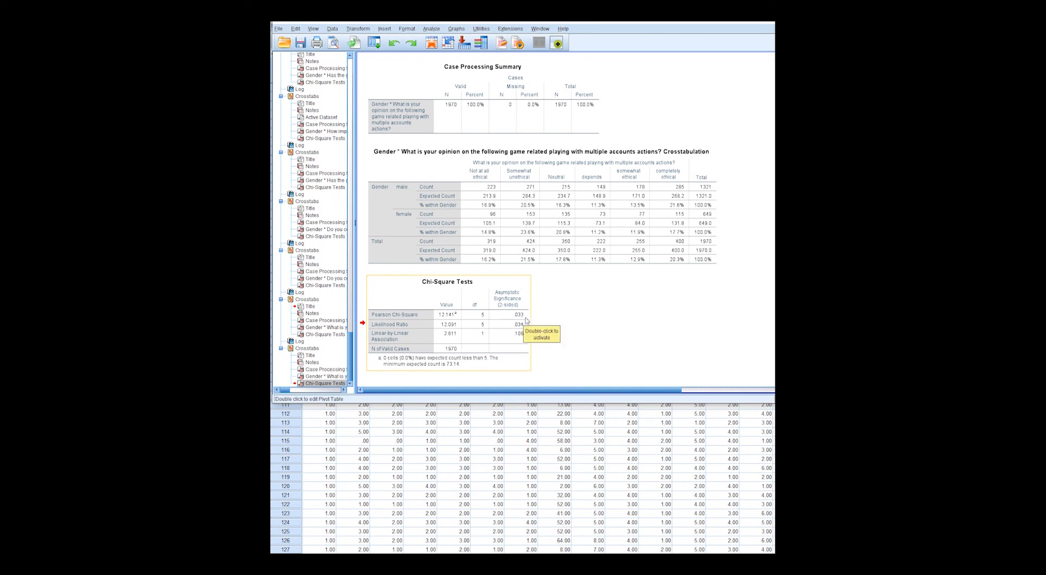
left_click(441, 240)
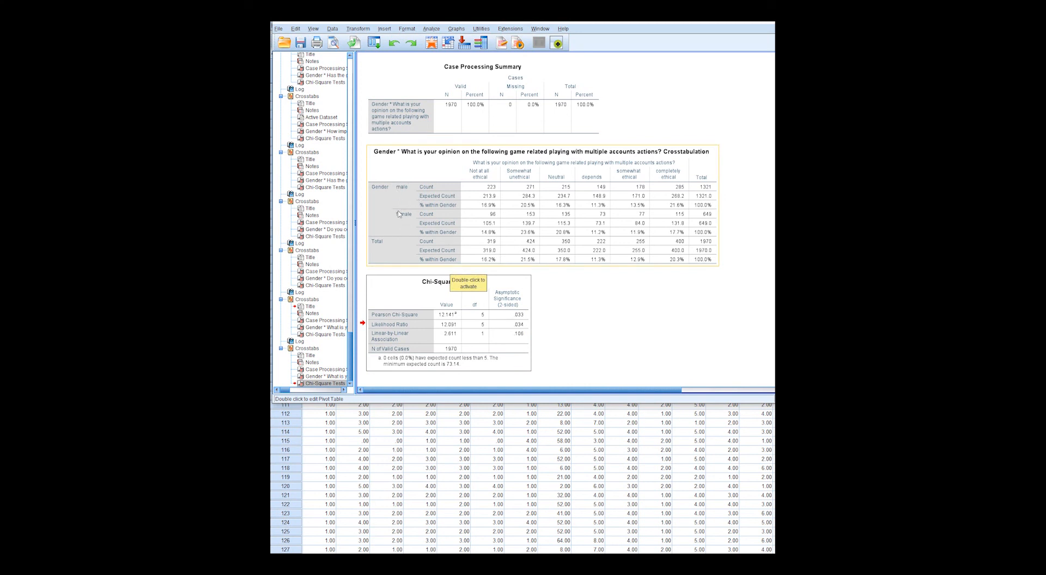
left_click(547, 290)
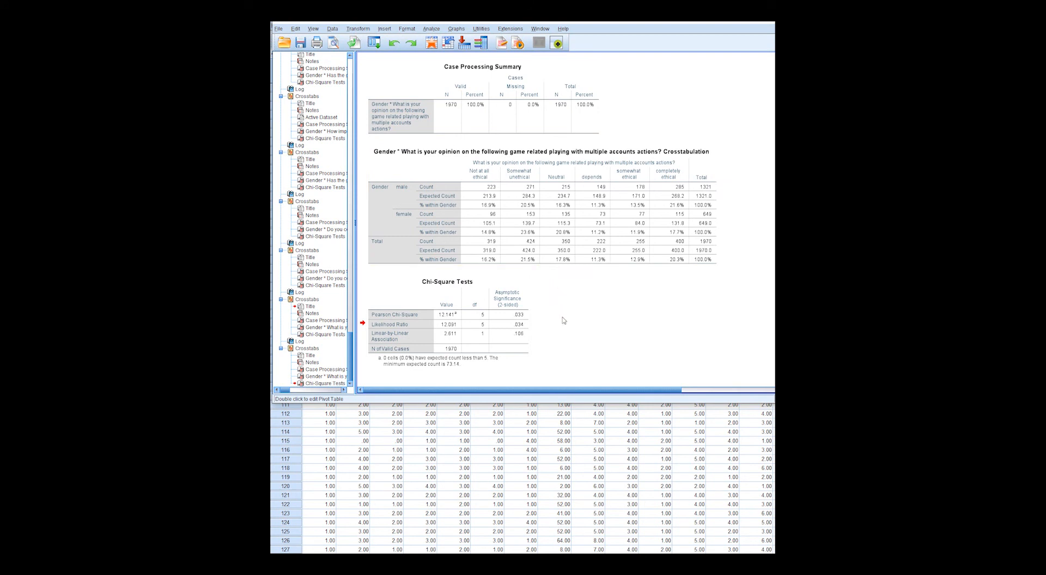
left_click(457, 350)
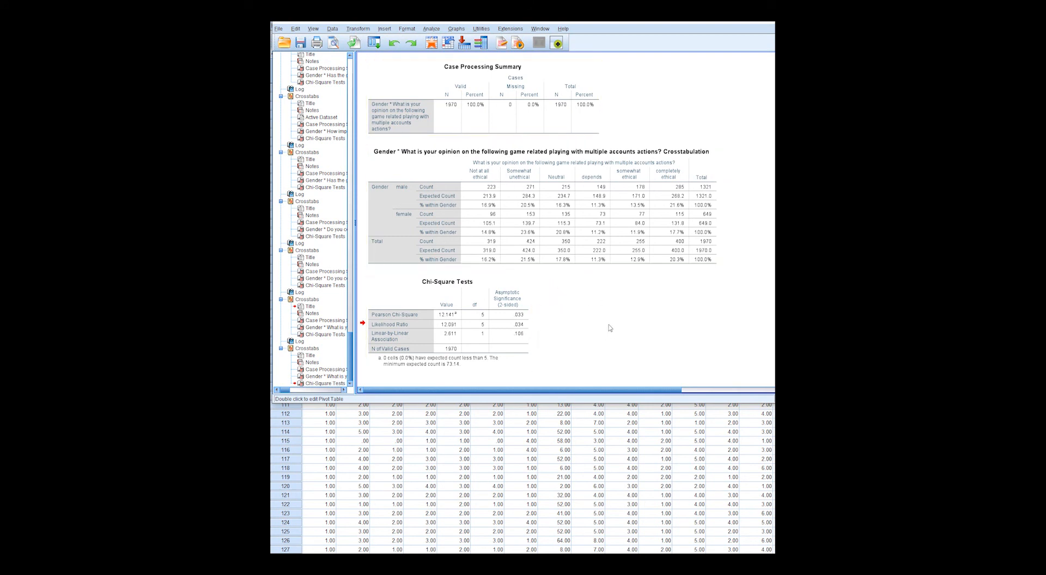